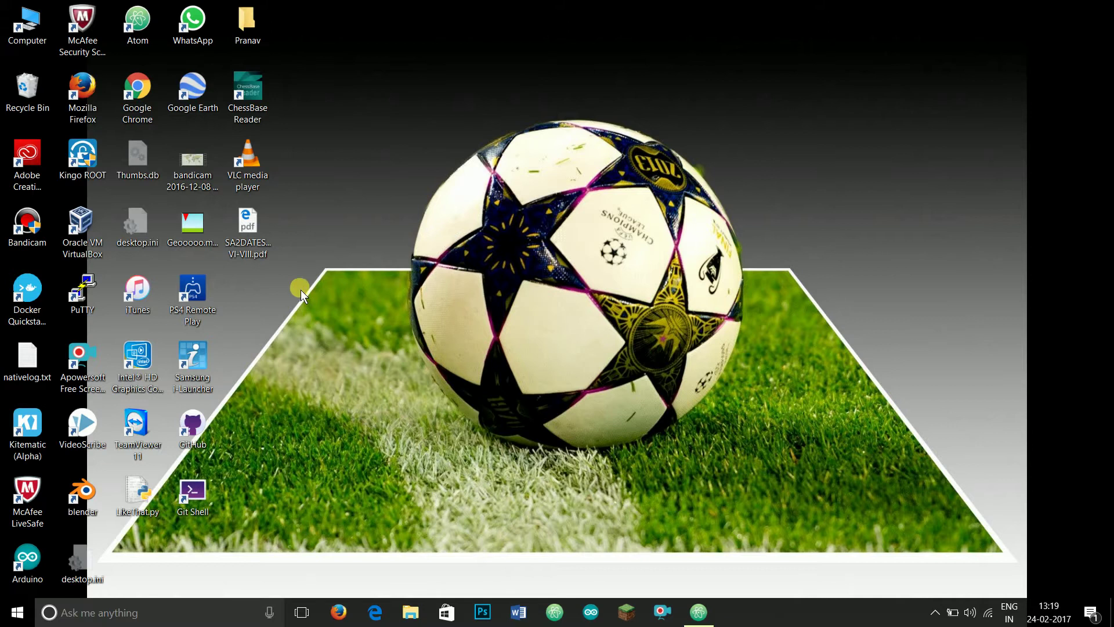
- Save the empty file to the Desktop folder as Tutorial.html
right_click(294, 305)
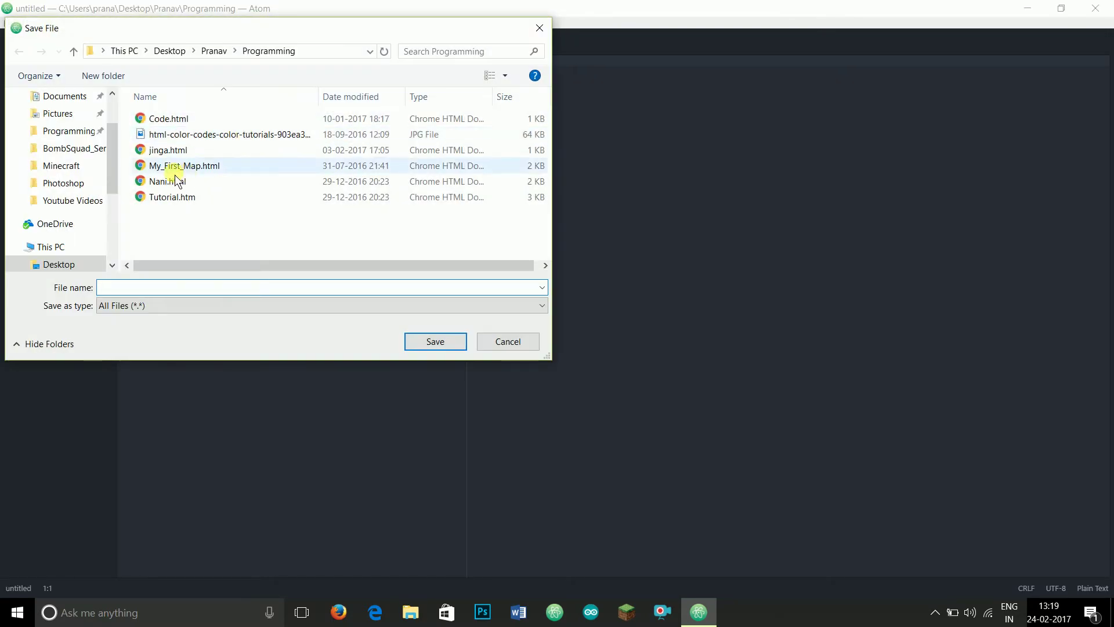
text(Tut)
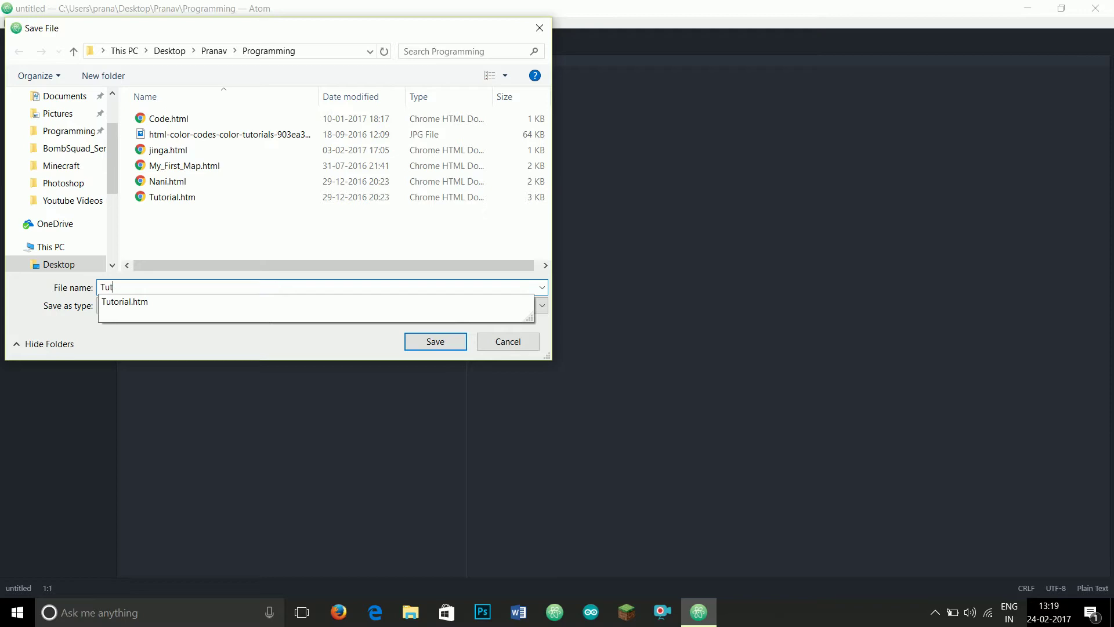
text(orial)
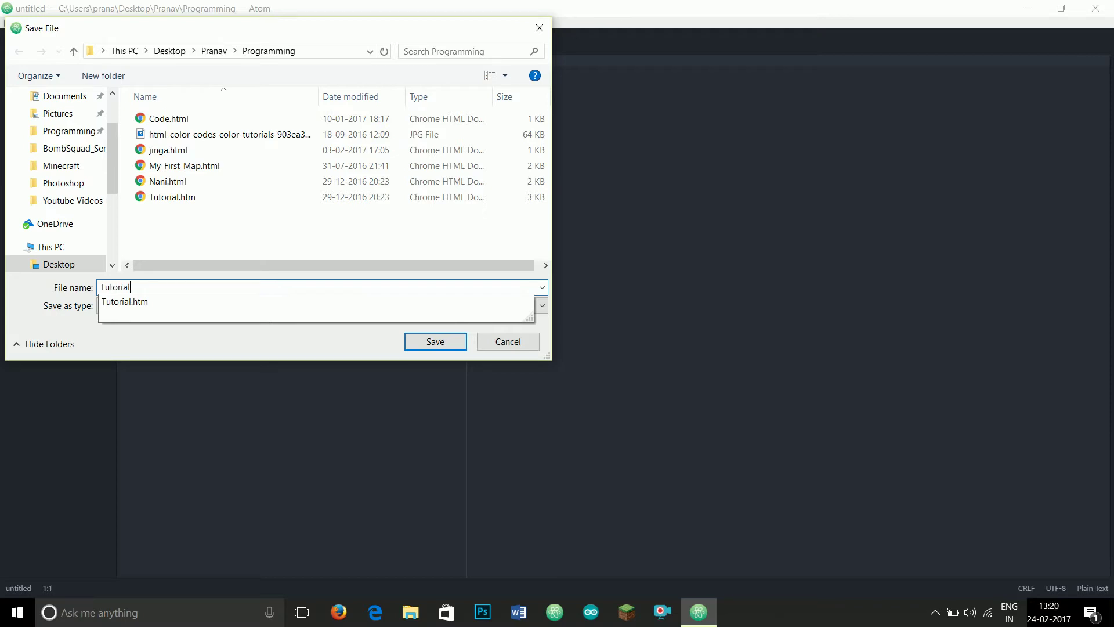
text(.html)
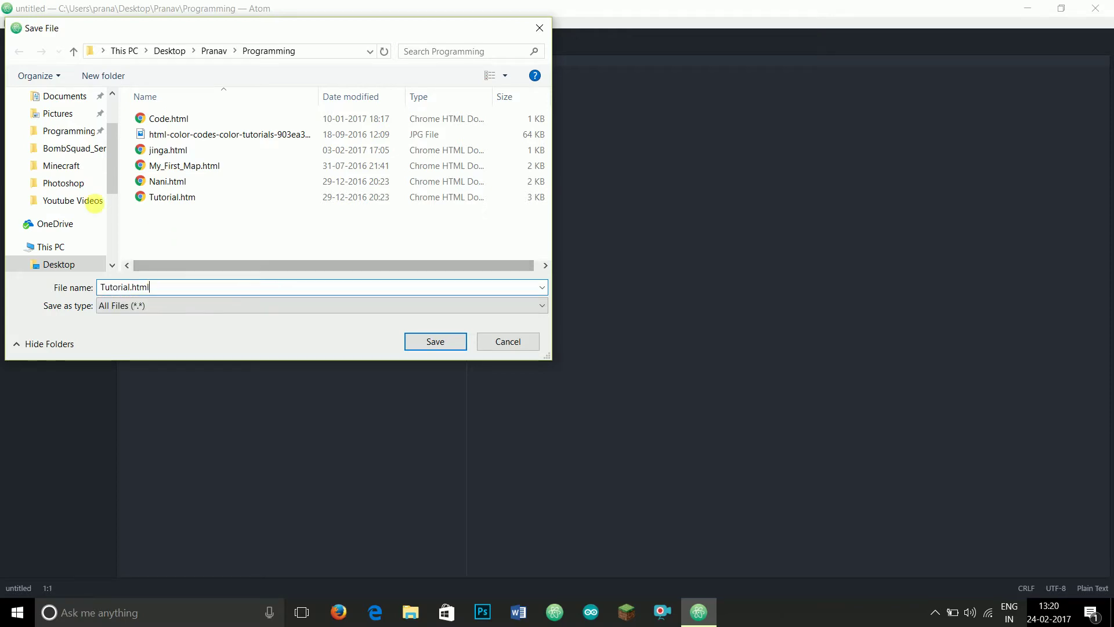
scroll(77, 179, up, 2)
click(75, 126)
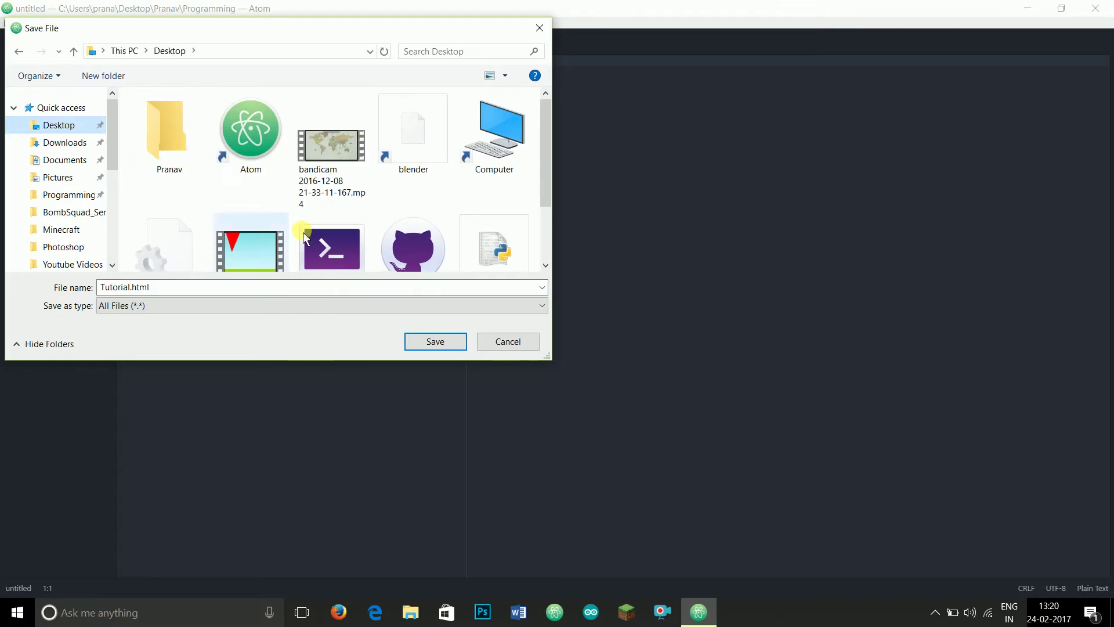
scroll(306, 200, down, 2)
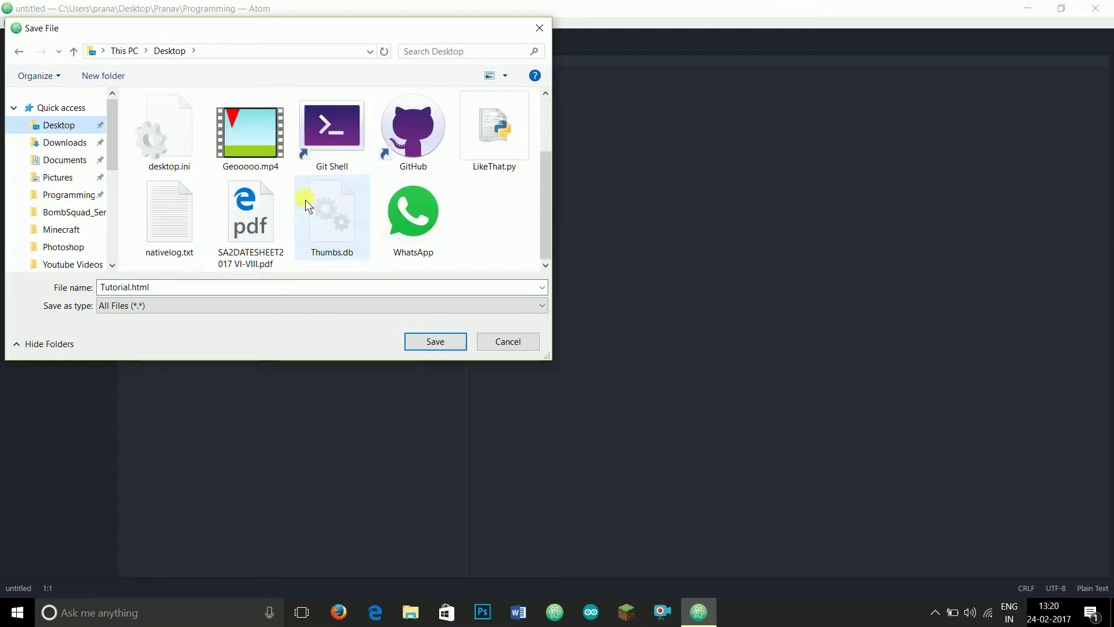
click(436, 345)
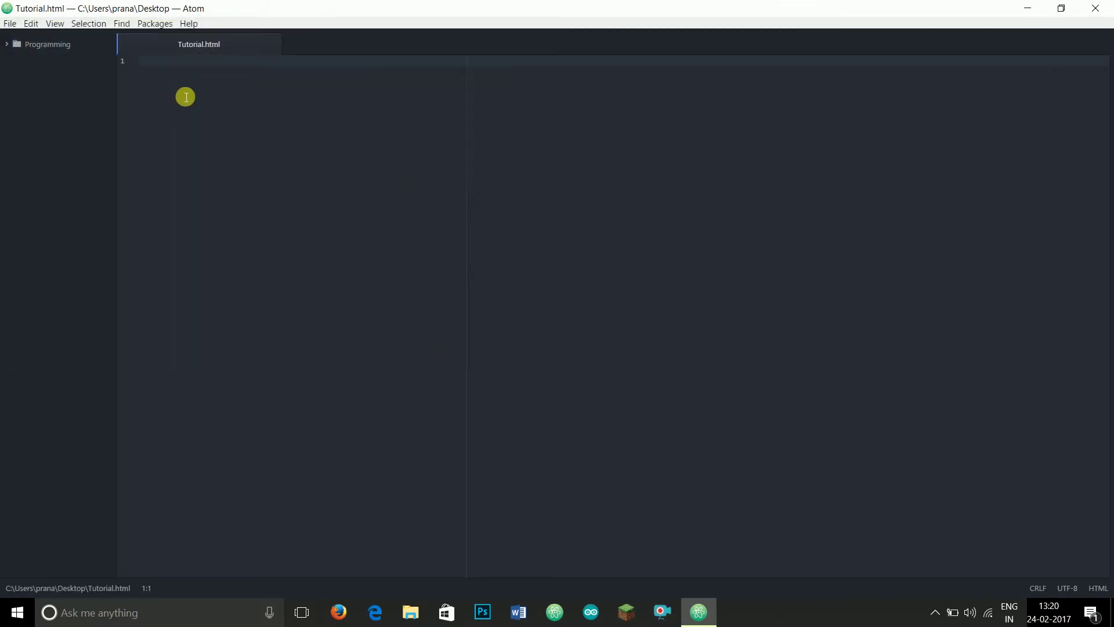
text(<!)
- Write the html tags with an indented line between them and correct the misspelled head tag
key(BackSpace)
key(BackSpace)
text(<html)
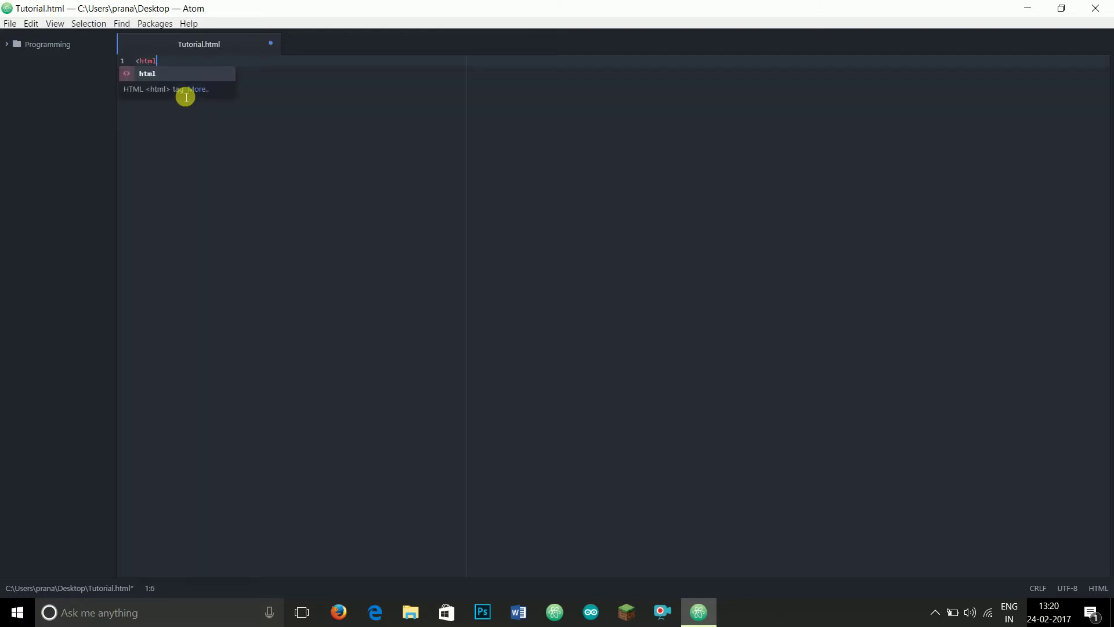
text(></html>)
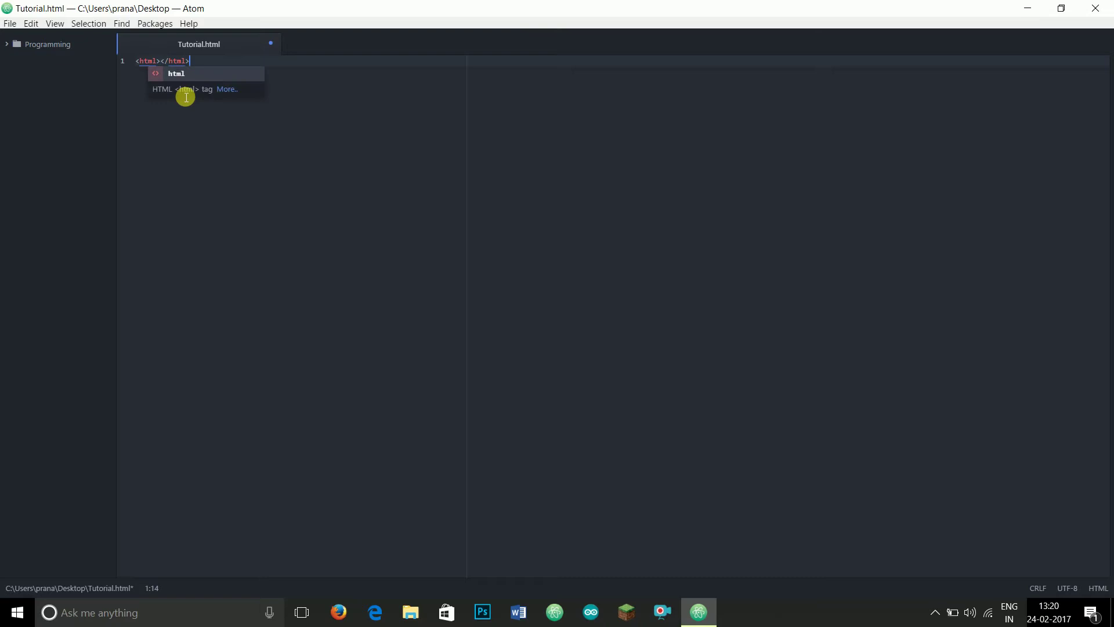
key(Left)
key(Left)
key(Left)
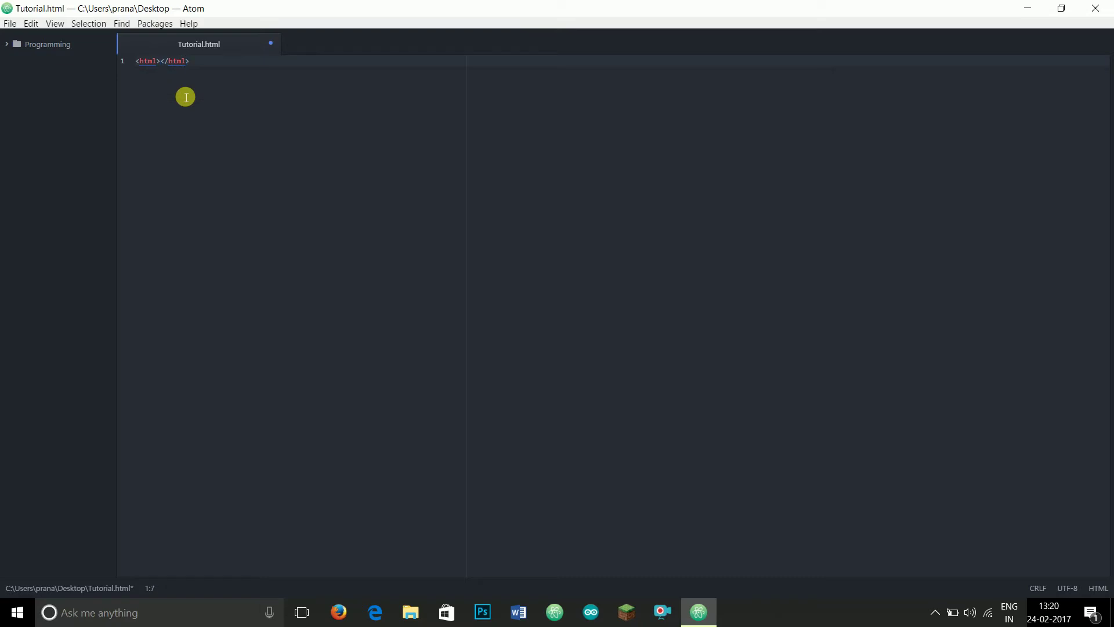
key(Return)
key(Return)
key(Tab)
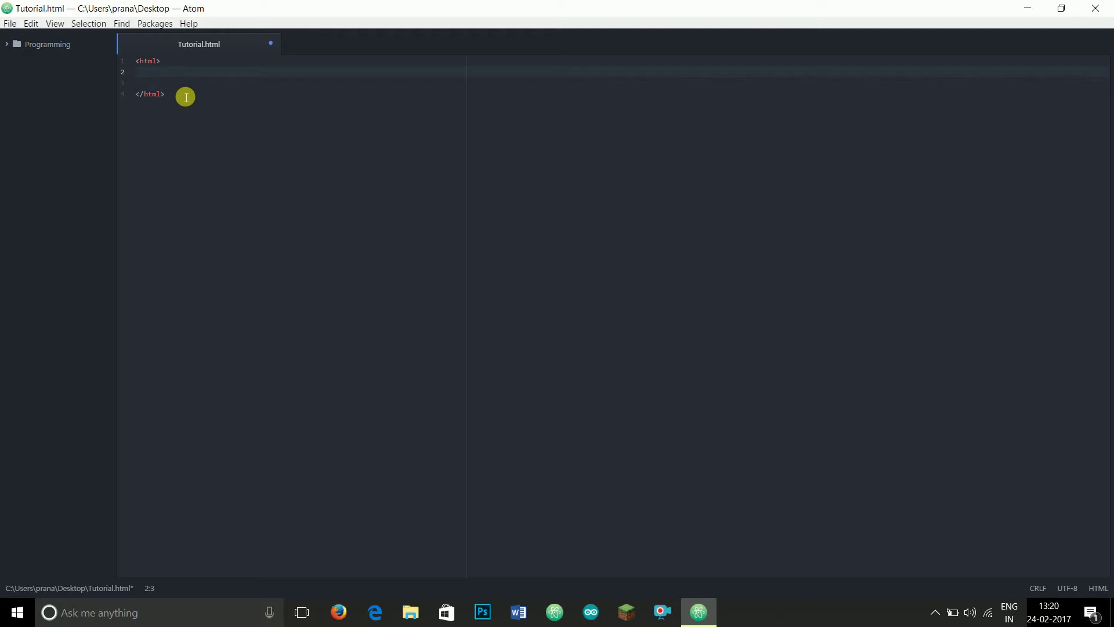
text(<he)
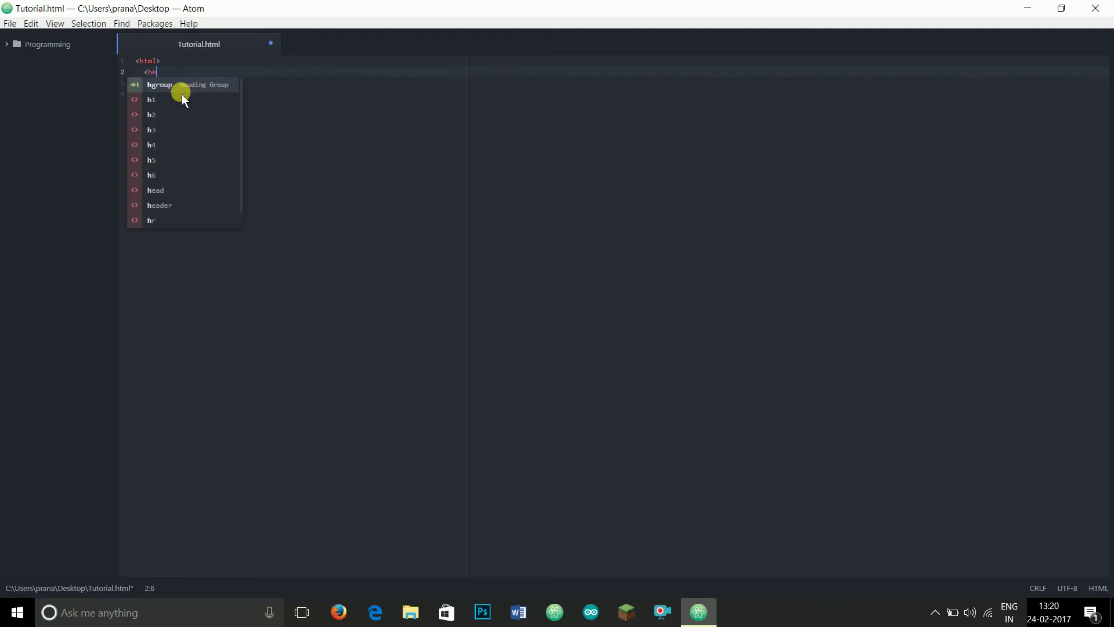
text(qa)
key(BackSpace)
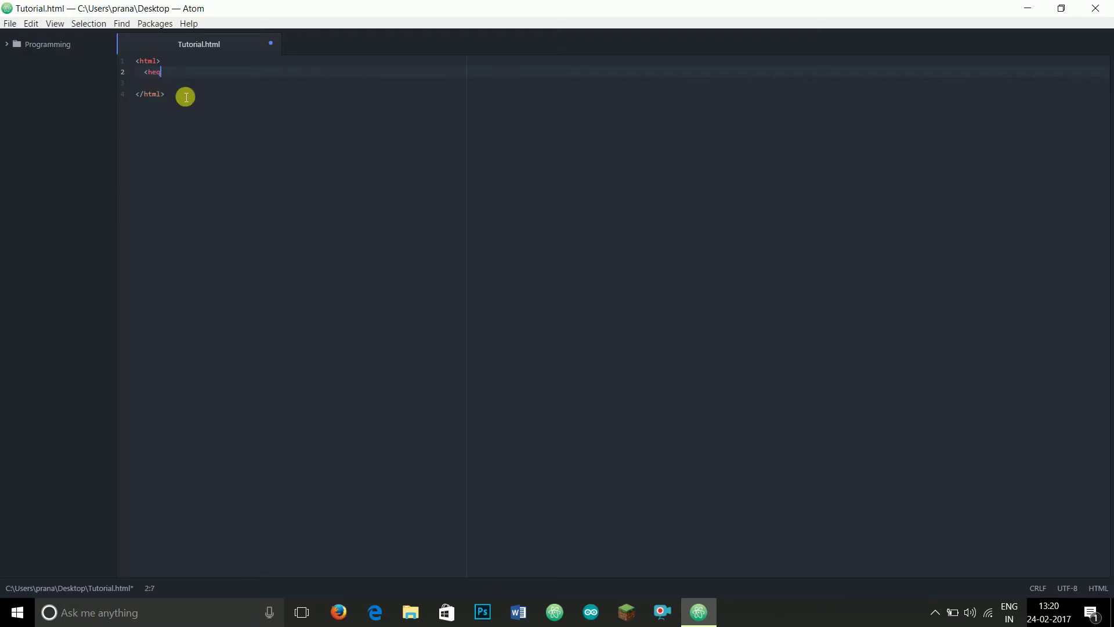
key(BackSpace)
text(ad></)
- Add the body element below head and open an empty line inside head
key(Return)
text(<body)
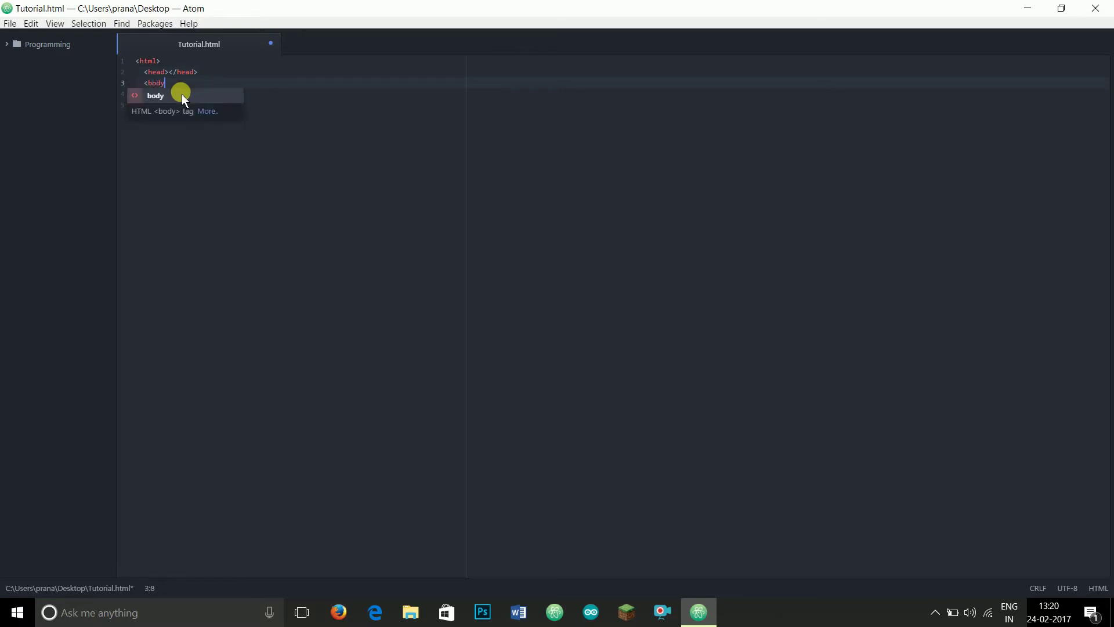
text(></body>)
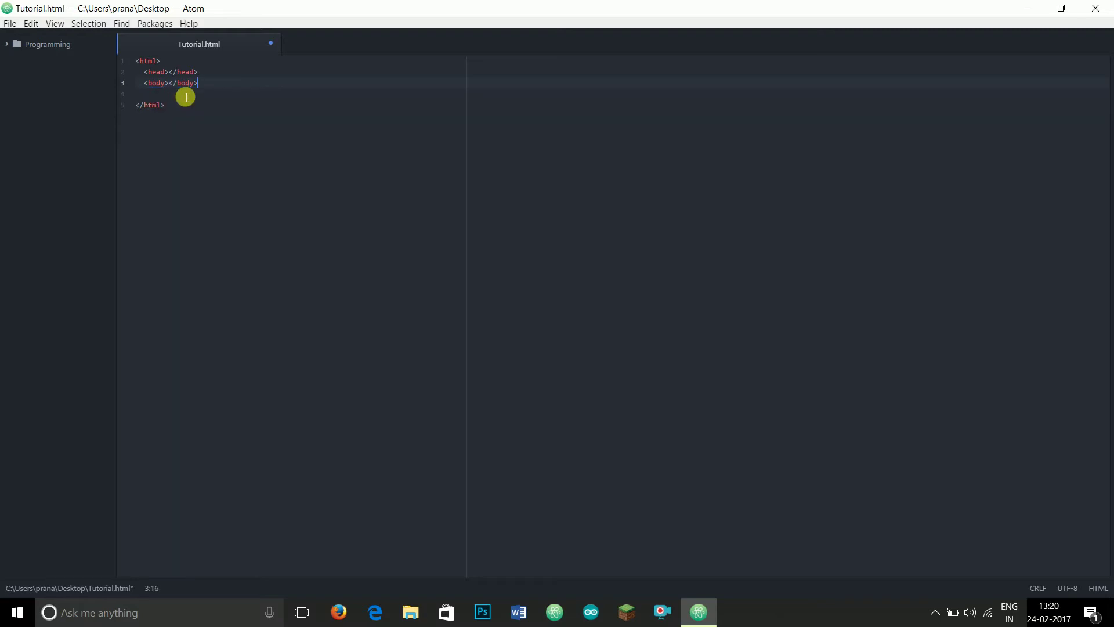
key(Up)
key(Left)
key(Left)
key(Left)
key(Return)
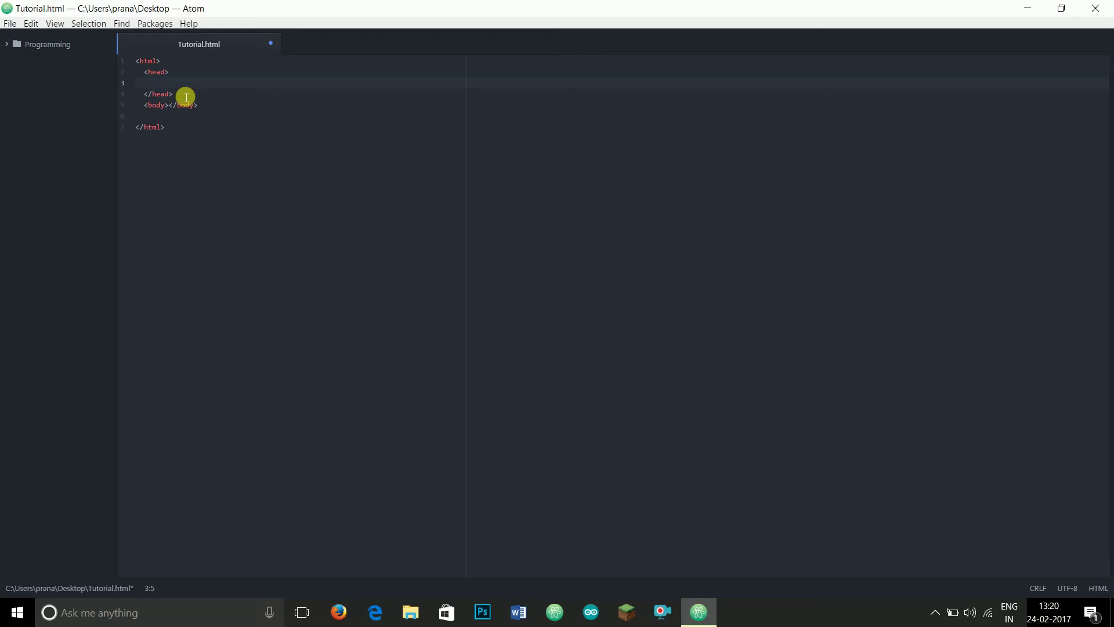
text(<sc)
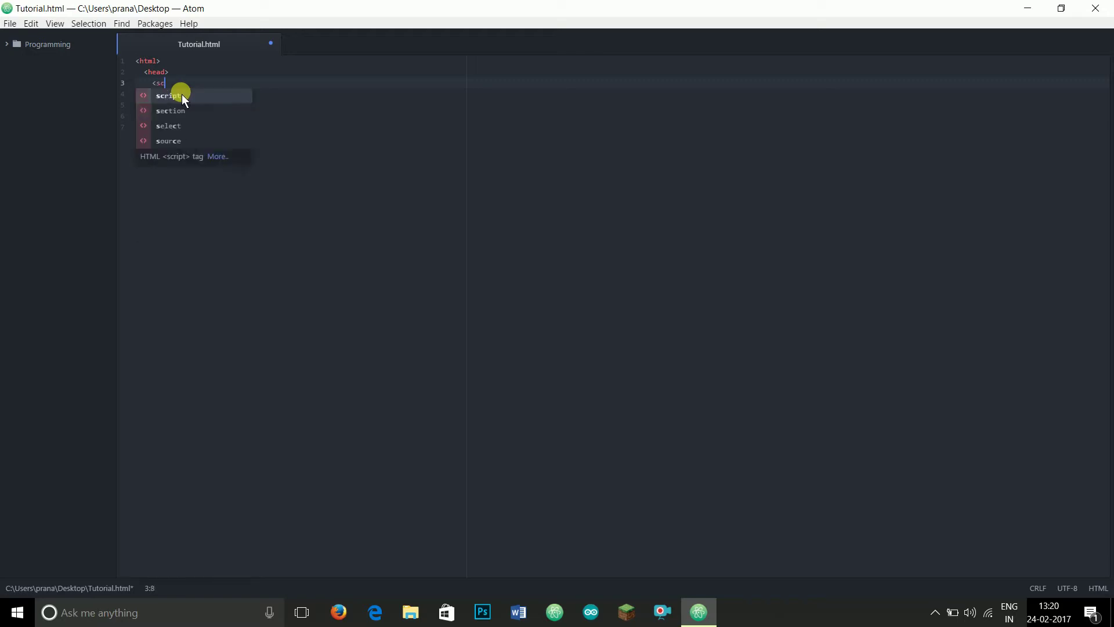
text(ript></scrupt)
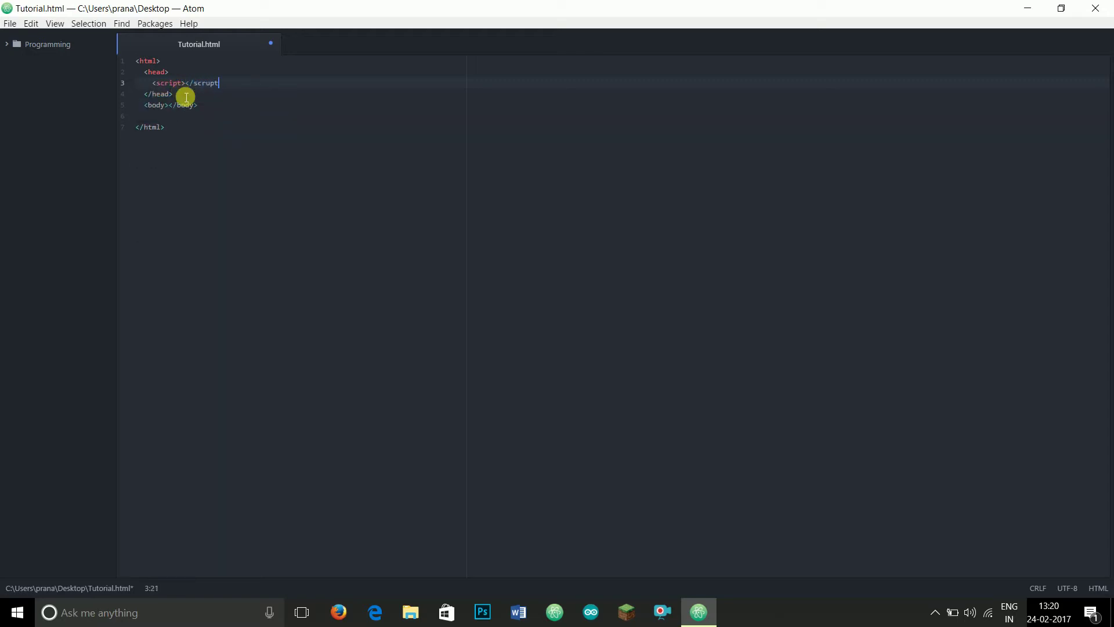
text(ipt>)
- Add a script element in head containing var a = prompt("What is your Username:")
key(Left)
key(Left)
key(Left)
key(Left)
key(Left)
key(Left)
key(Return)
key(Return)
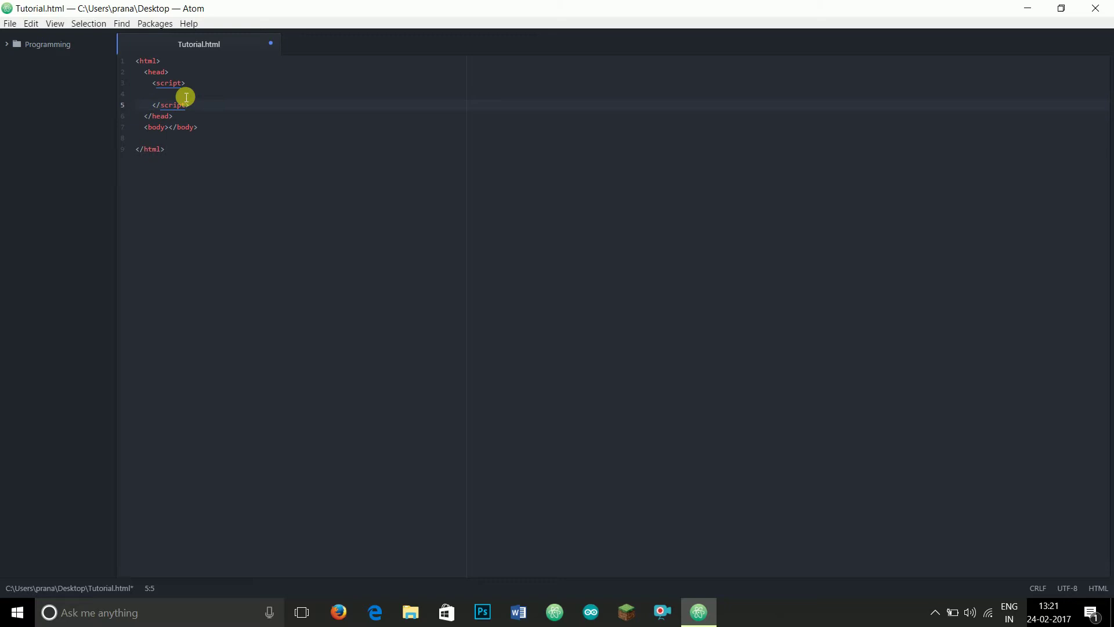
key(Up)
text(var a)
text( =)
key(BackSpace)
key(BackSpace)
text(pro)
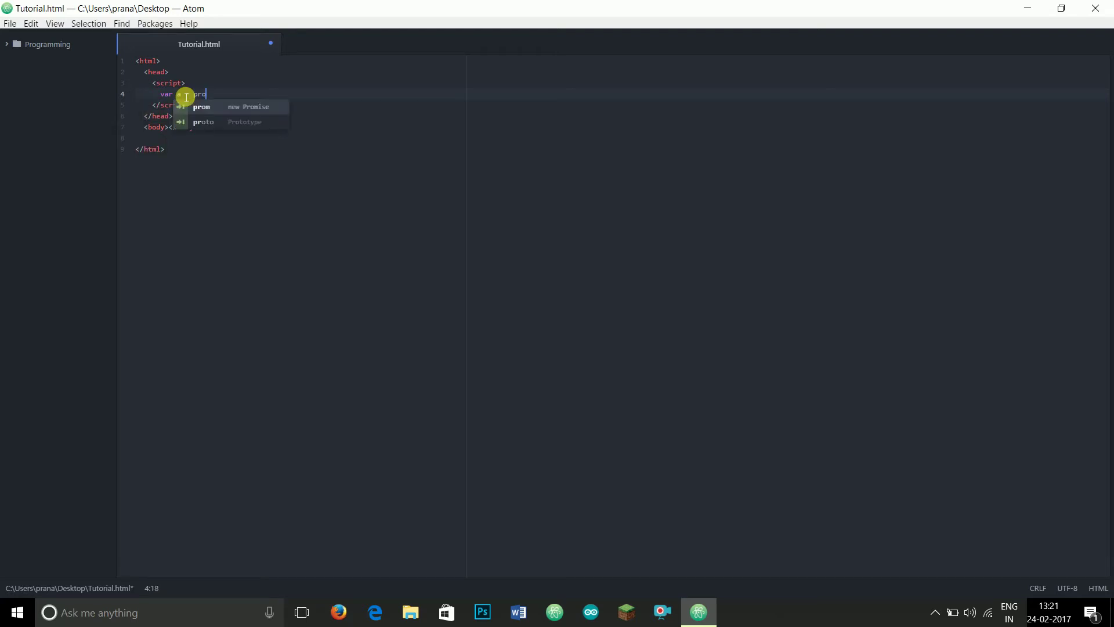
text(mpt()
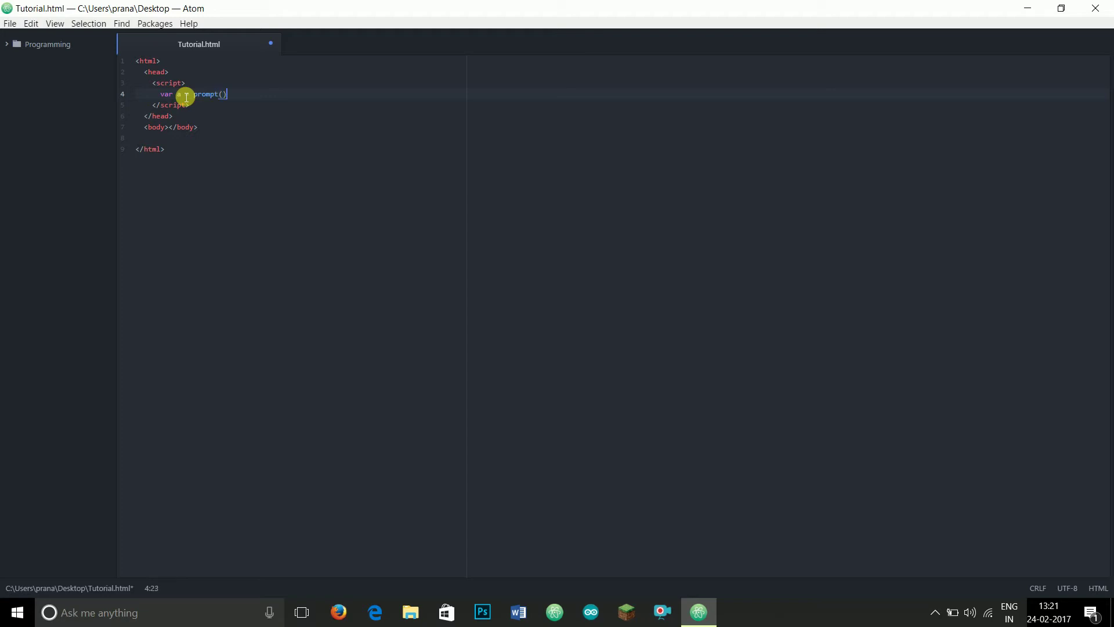
text("What is )
text(your Us)
text(ername:")
text())
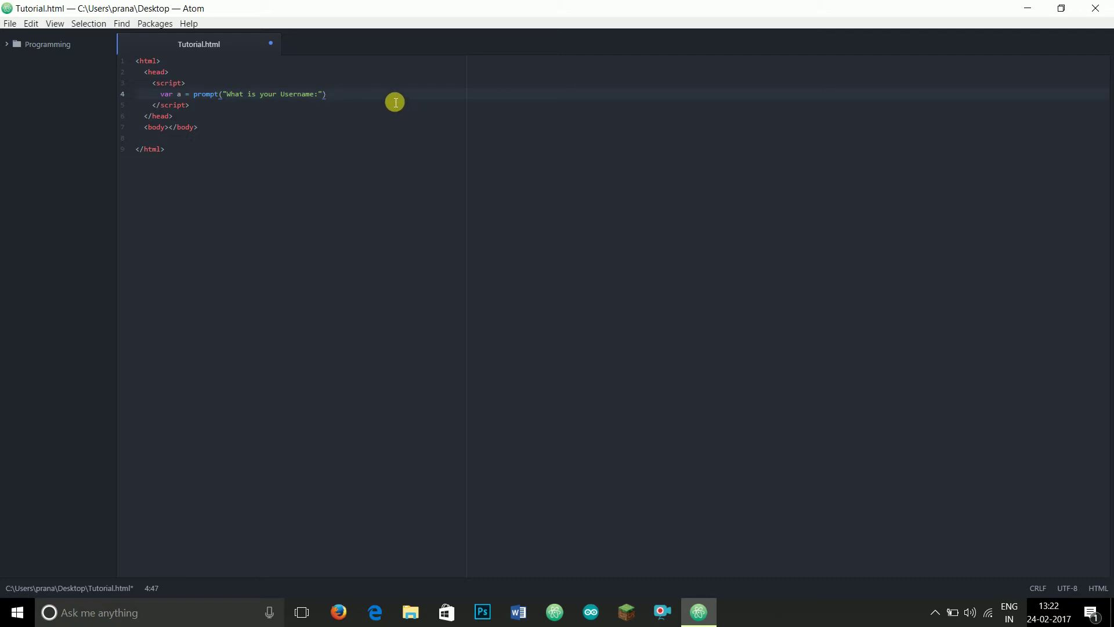
- Write if (a === "Pranked03" || a === "pranav") with an empty block below the prompt
key(Return)
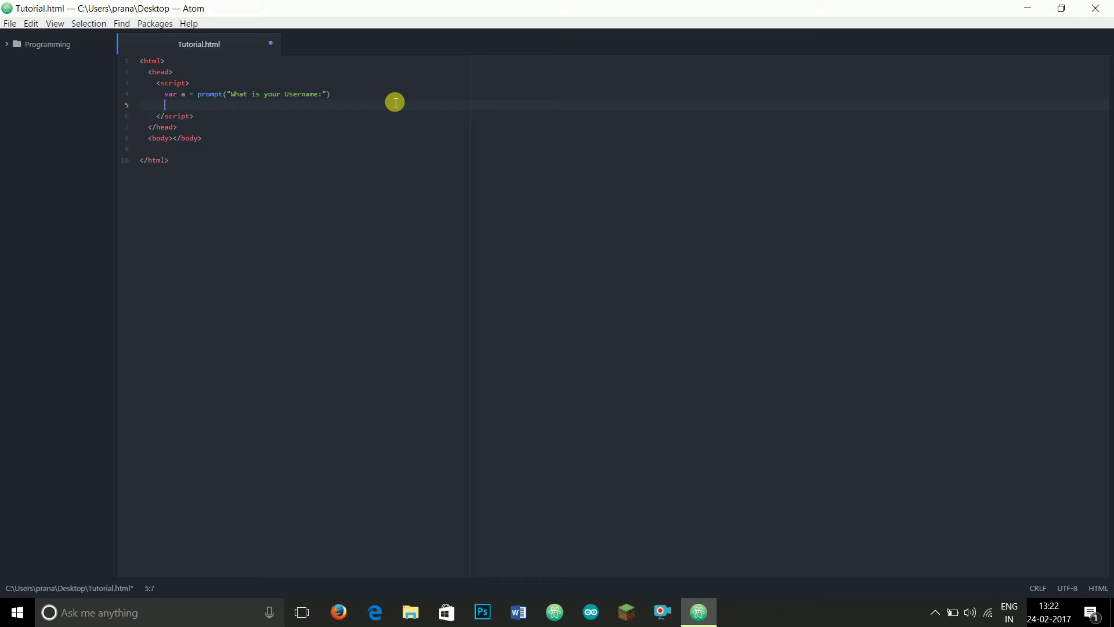
text(a)
key(BackSpace)
text(if )
text(())
text(a ===)
text(")
text(Pra)
text(nked)
text(03)
text(" )
text(|| )
text(a === "")
text(p)
text(ranav)
text({)
key(Return)
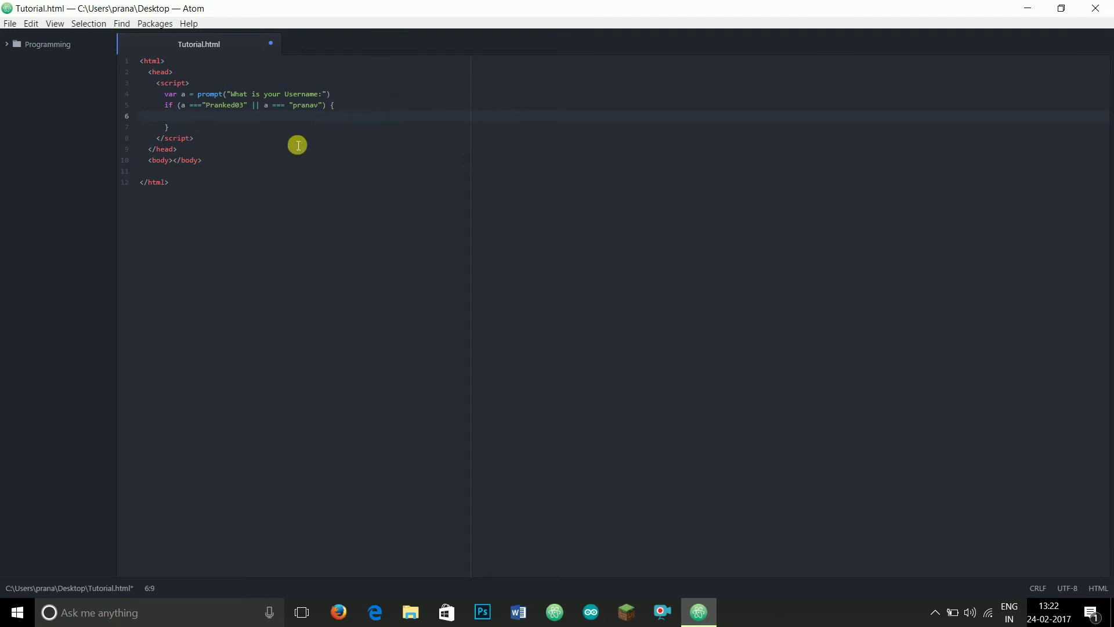
text(d)
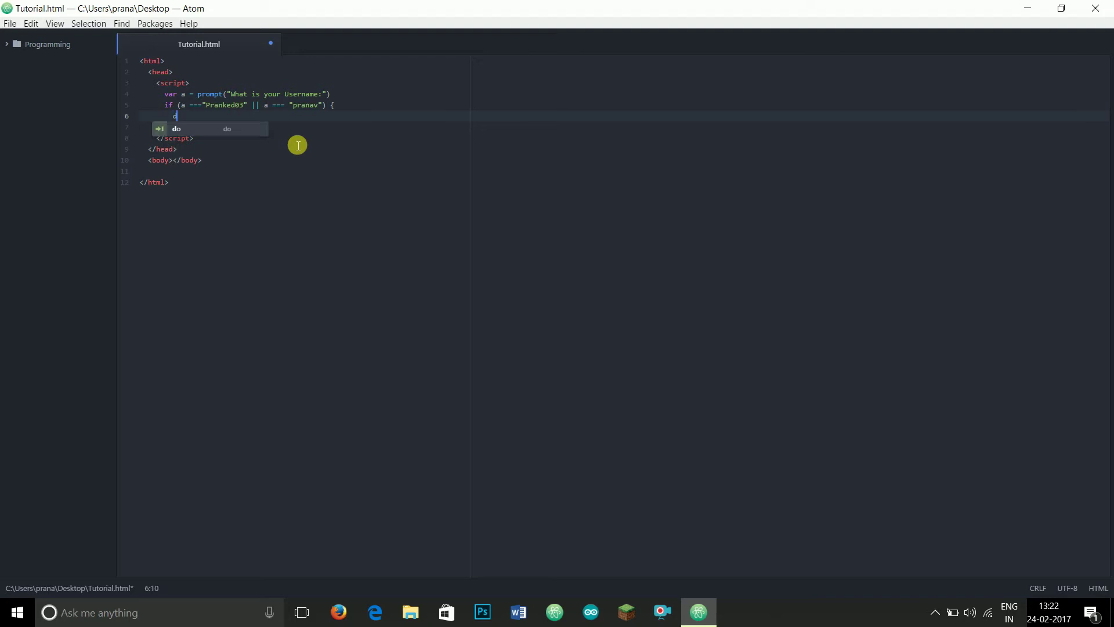
text(ocume)
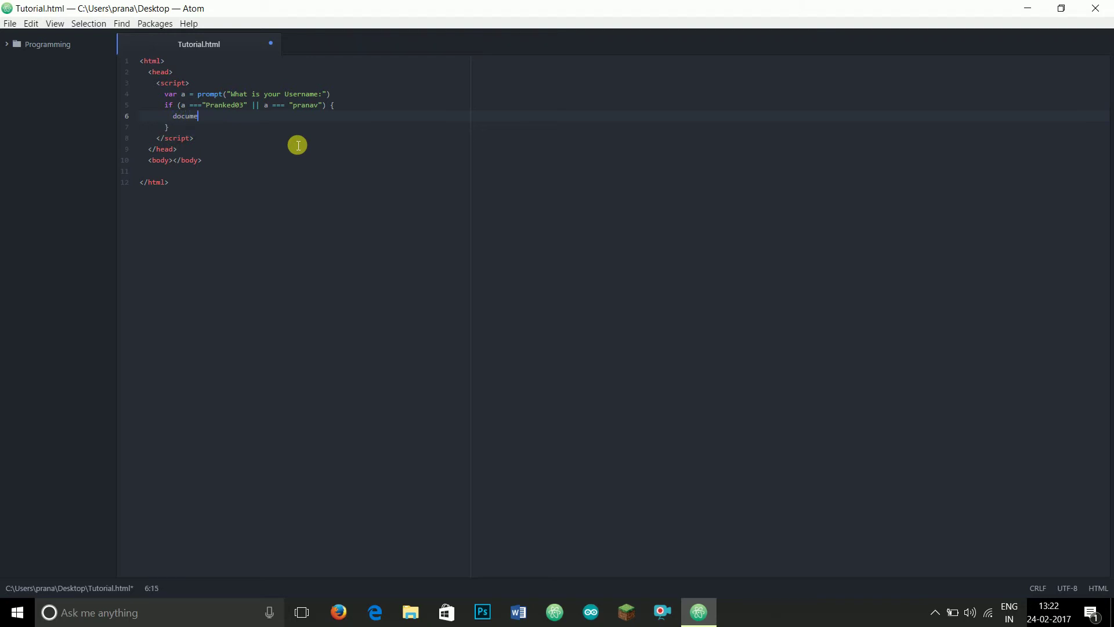
text(nt.wri)
text(te()
text(")
text(Hey )
text(Prankd03)
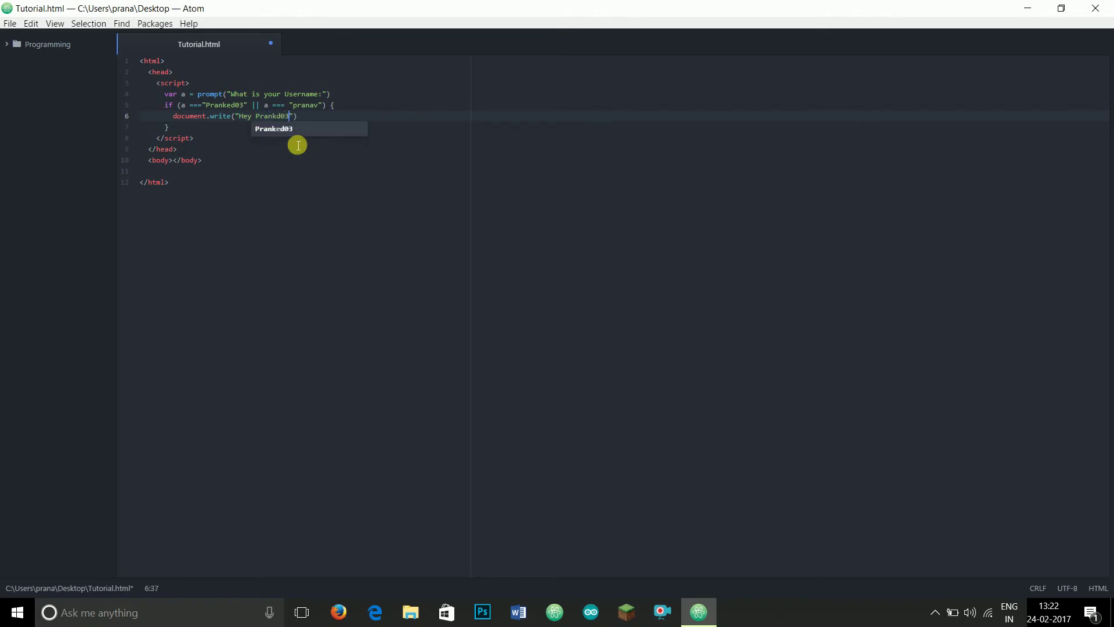
text(! w)
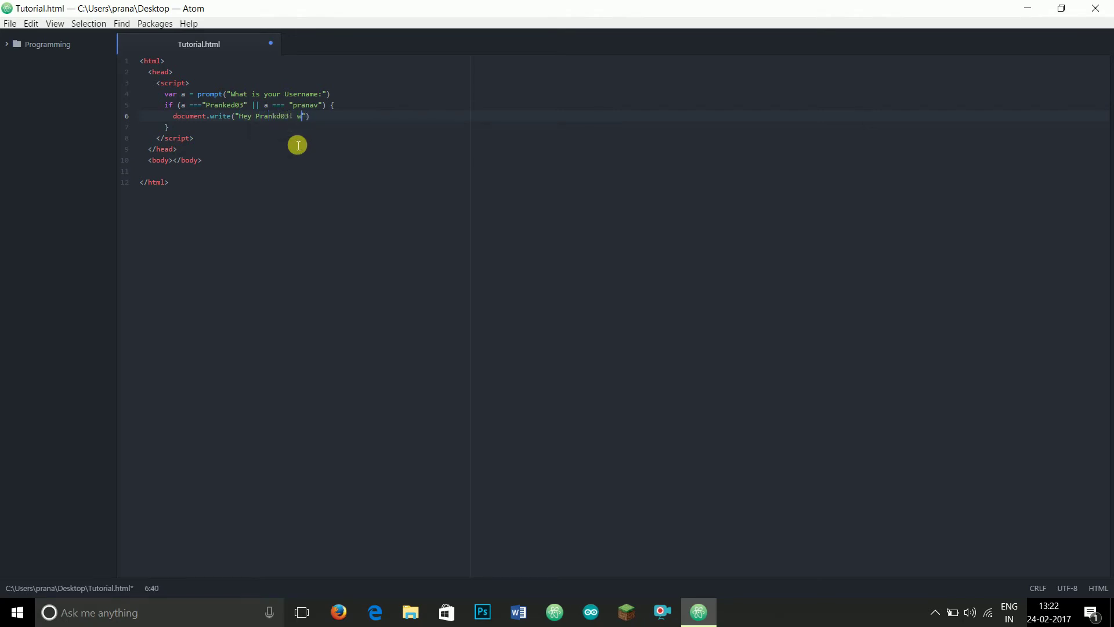
text(Welcome)
- Add document.write("Hey Prankd03! Welcome back!!!") inside the if block
key(BackSpace)
key(BackSpace)
key(BackSpace)
key(BackSpace)
key(BackSpace)
key(BackSpace)
key(BackSpace)
text(Welc)
text(ome back!!)
text(!"))
key(Return)
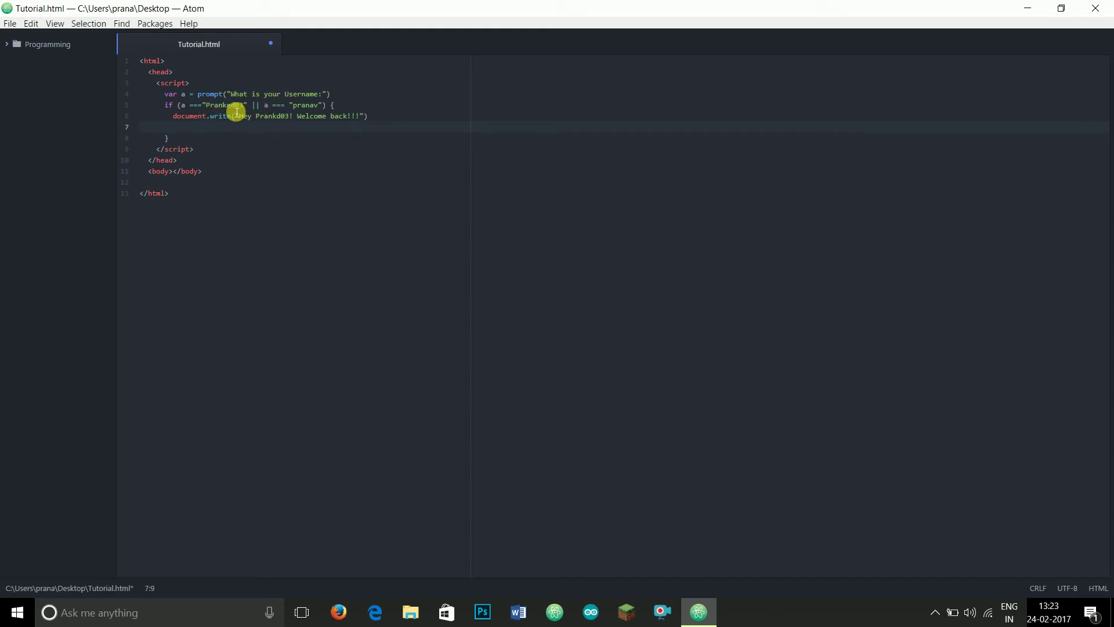
- Add an else block writing "Help! I am being Hacked!" and indent the blank line in the if block
click(187, 141)
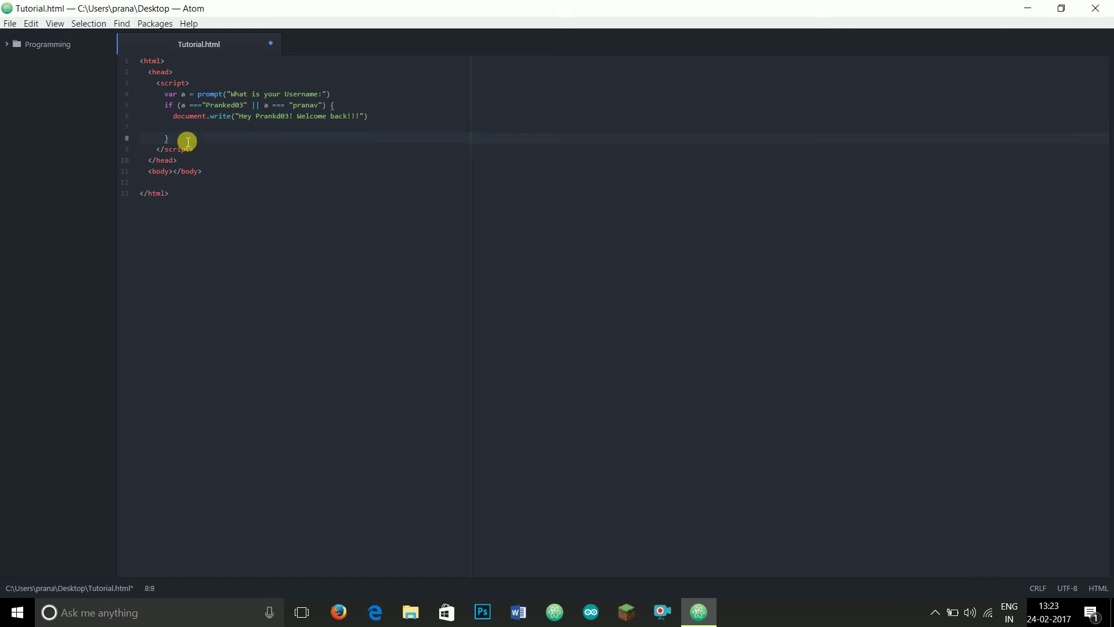
text(else)
key(Tab)
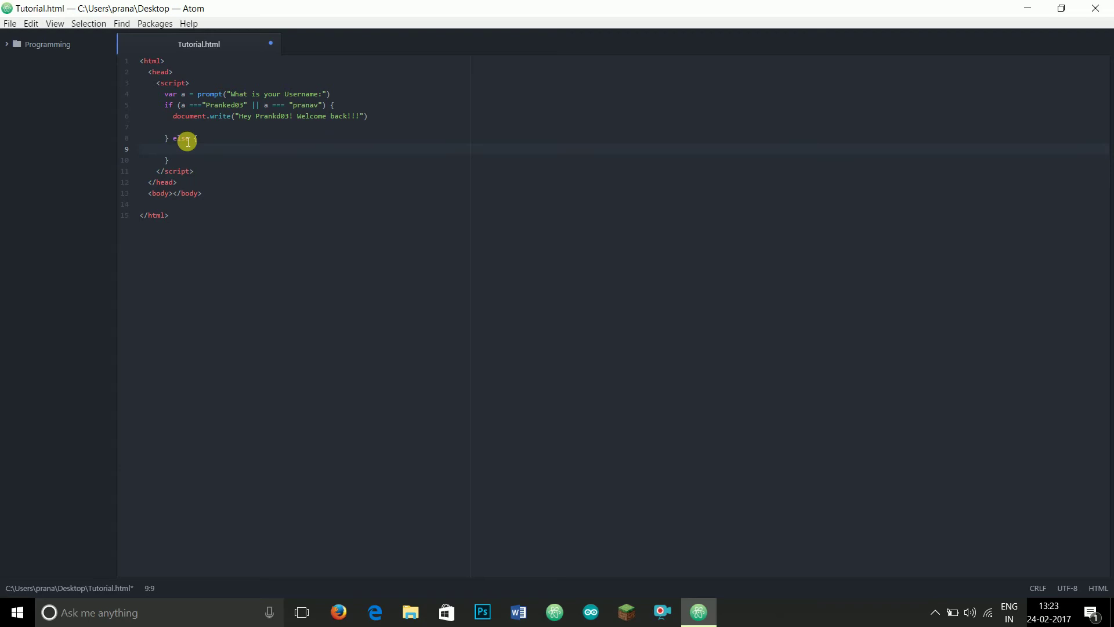
text(d)
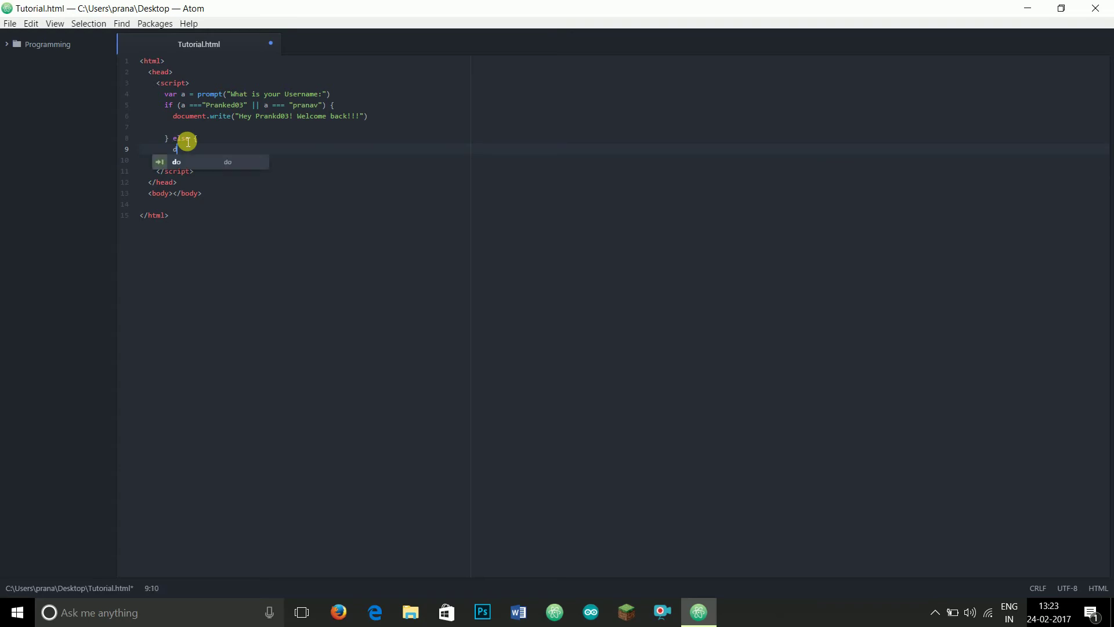
text(ocum)
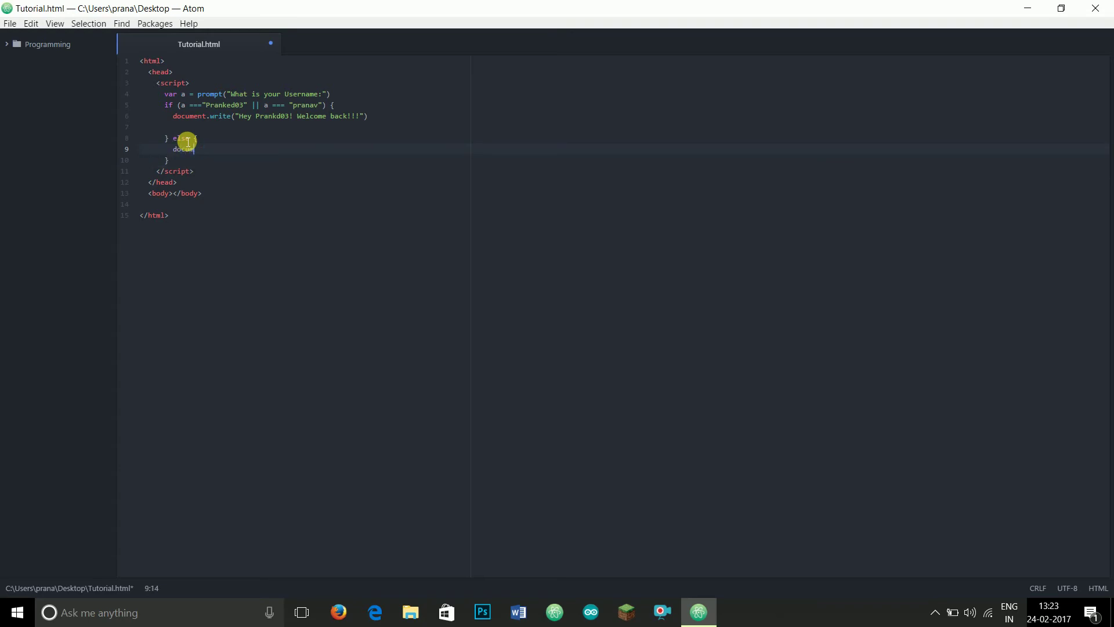
text(ent)
text(write )
text(())
text(")
text("Help)
text(! I am bein)
text(g Ha)
key(BackSpace)
key(BackSpace)
text(Hacked!)
key(Up)
key(Up)
key(Tab)
key(Tab)
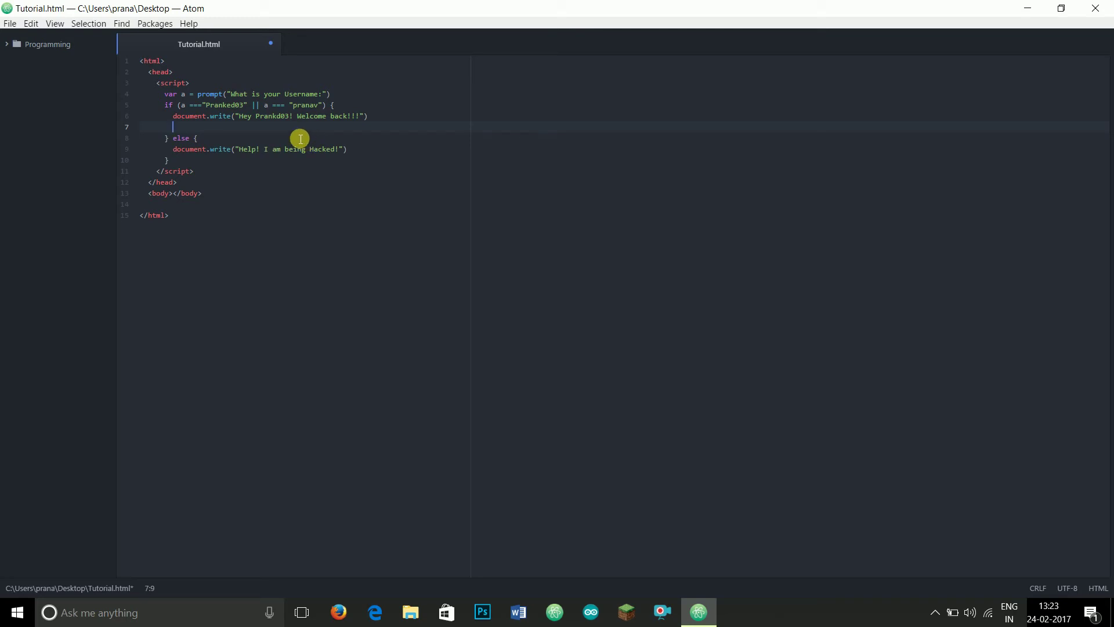
text(var b )
text(= promp)
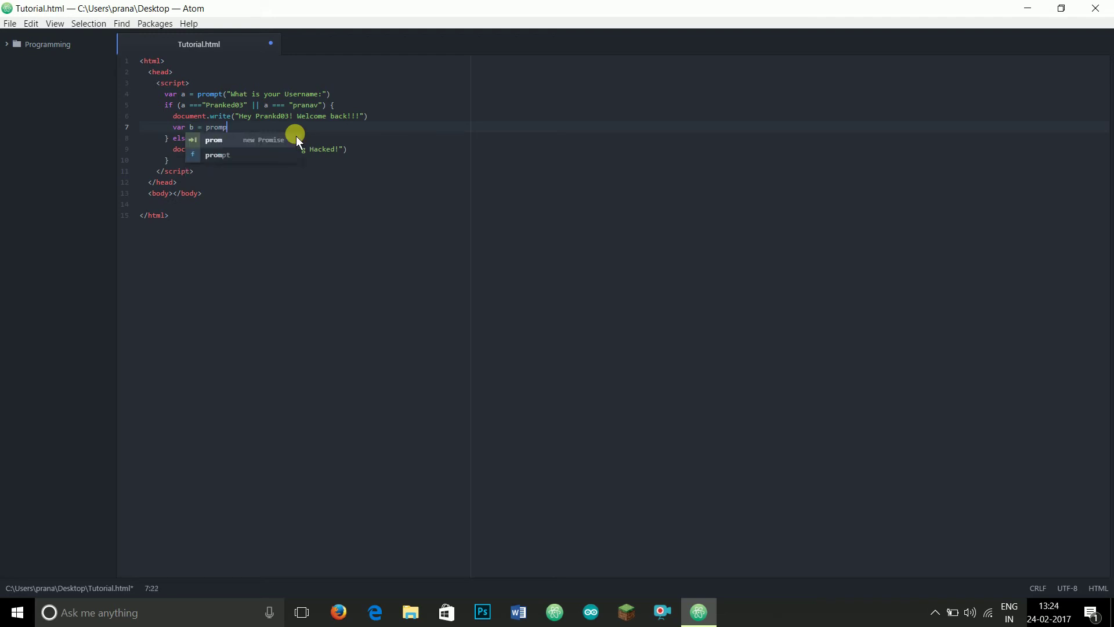
- Add var b = prompt("What is your Password:") inside the if block
key(Tab)
text(())
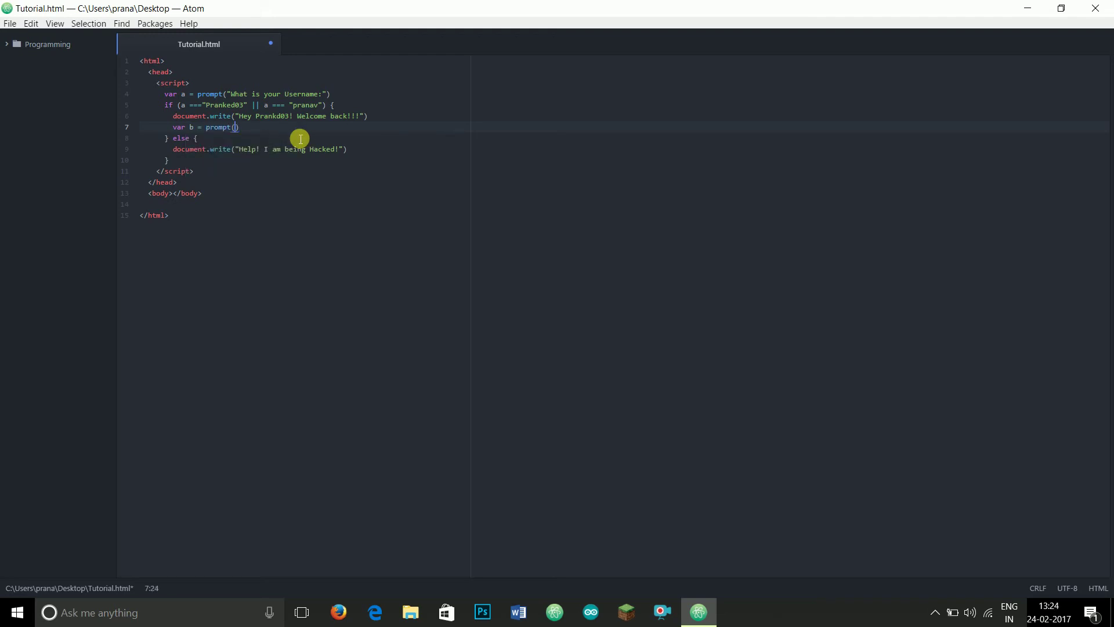
text("What is yo)
text(ur)
key(BackSpace)
text(Passwo)
text(rd:)
key(Return)
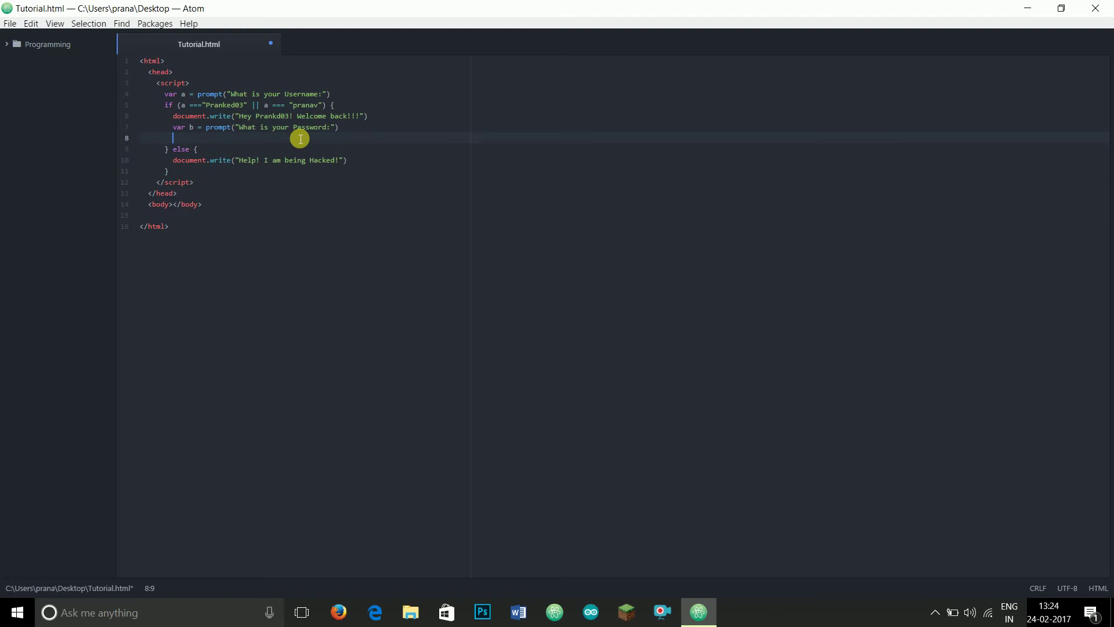
text(w)
text(hile)
- Add an empty while (b !== "hello_world") loop below the password prompt
key(Escape)
text(()
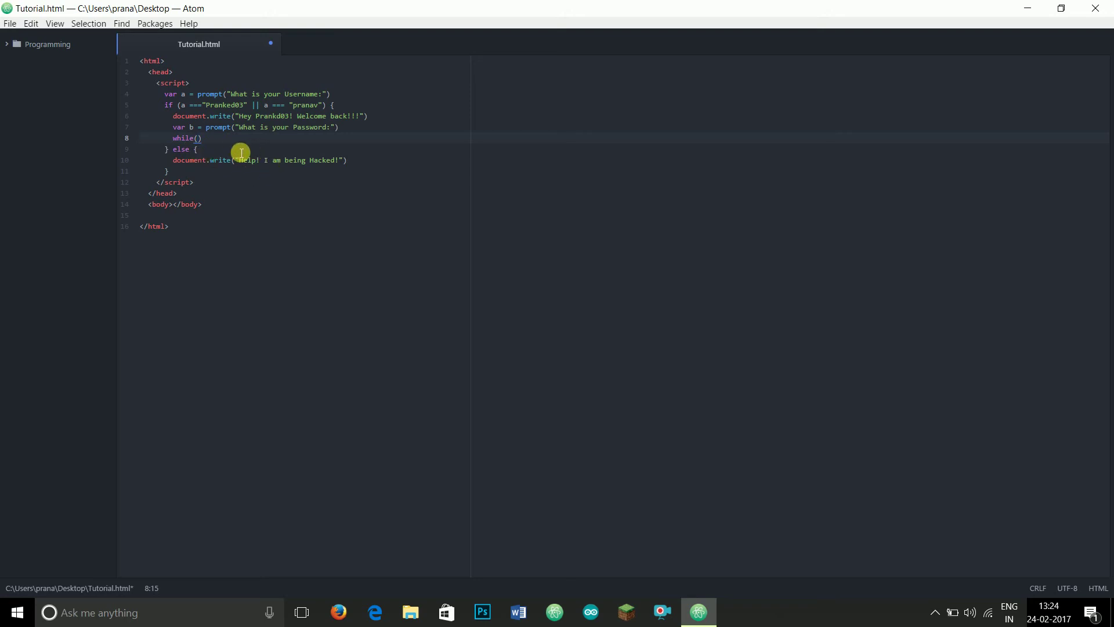
text(b )
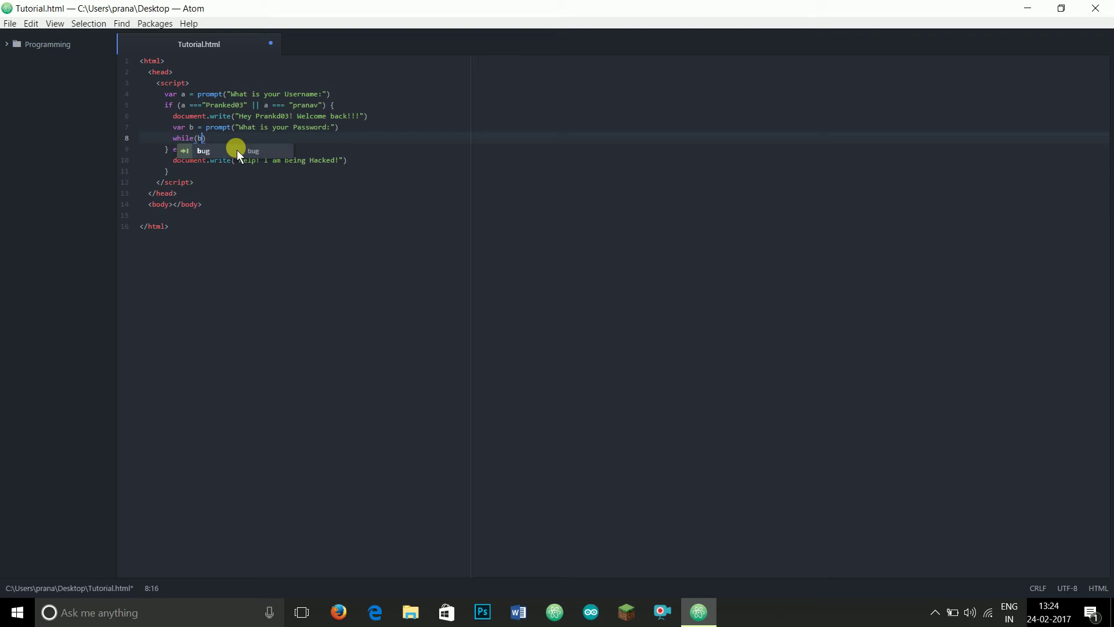
text(!== )
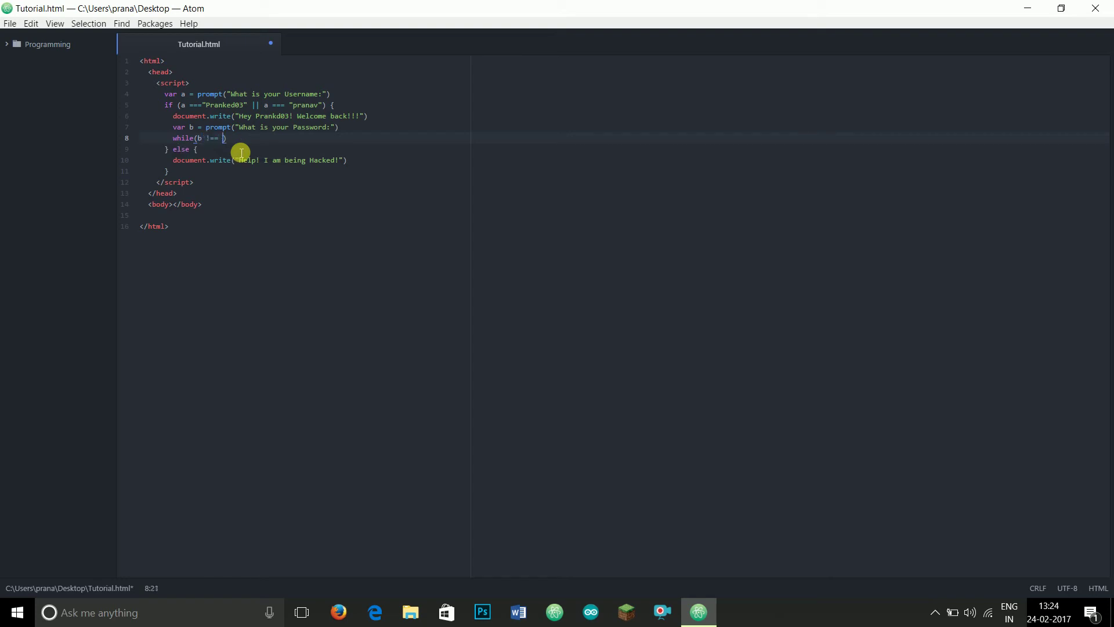
text(")
text(hel)
text(lo)
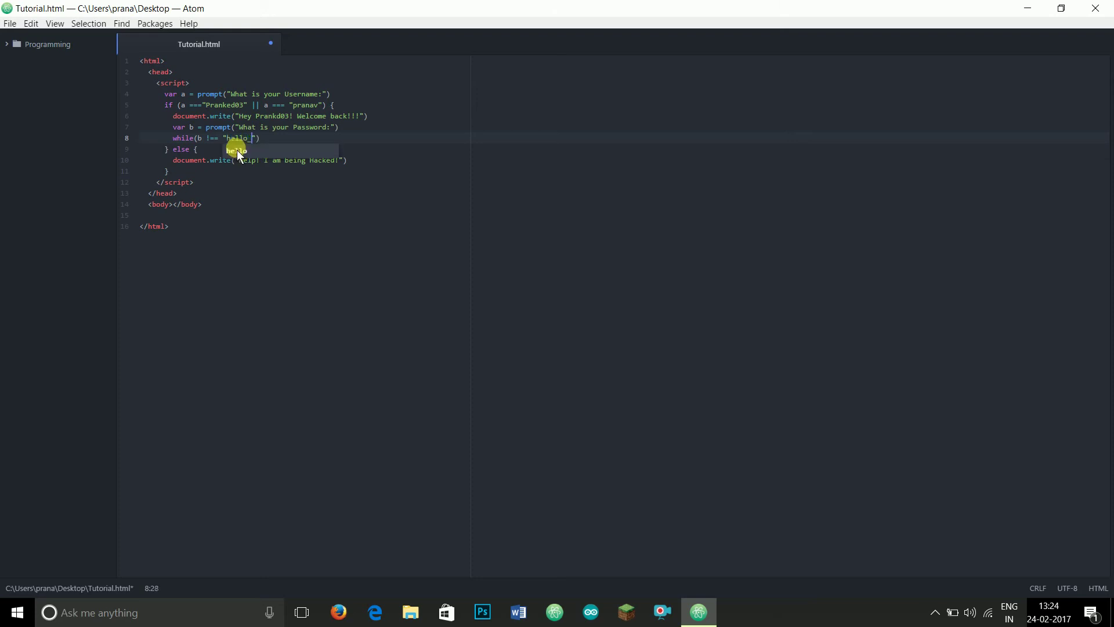
text(_world"))
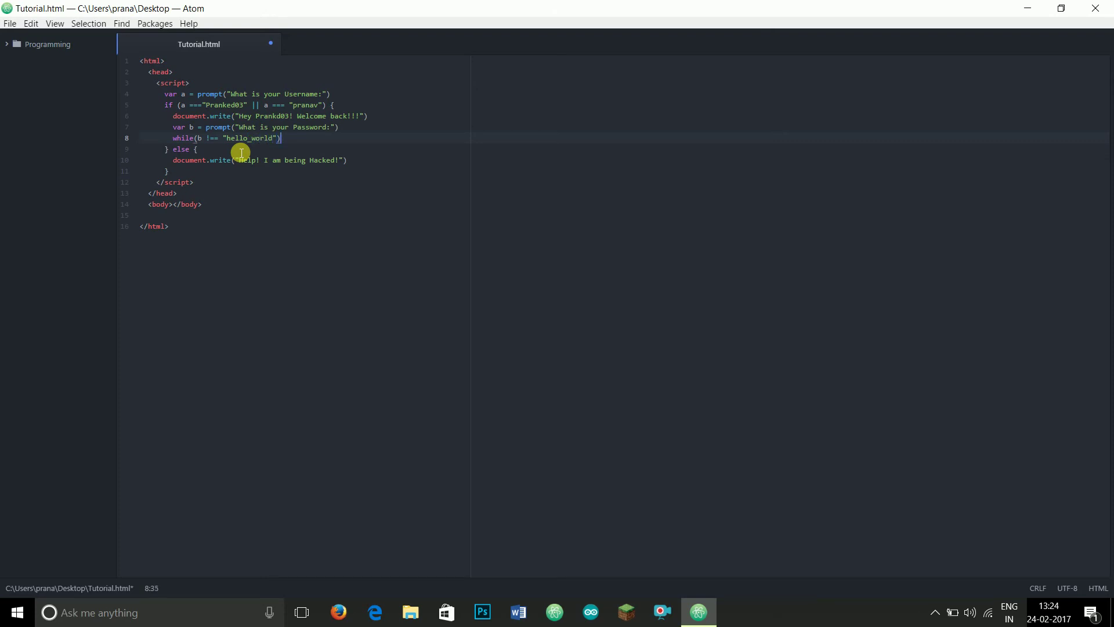
text({)
key(Return)
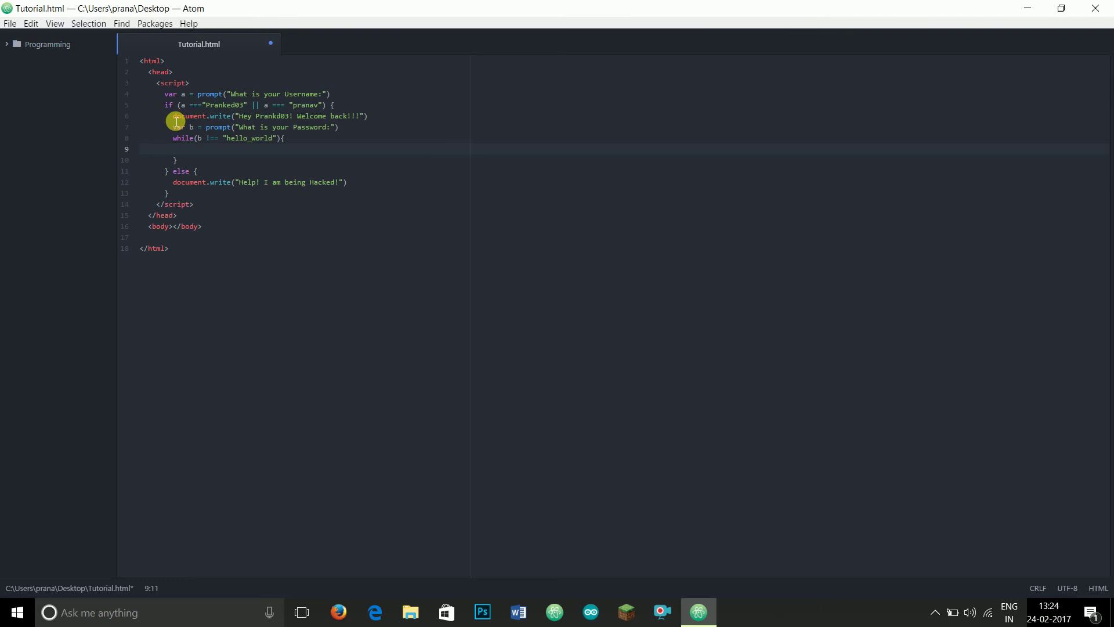
drag(179, 129, 353, 128)
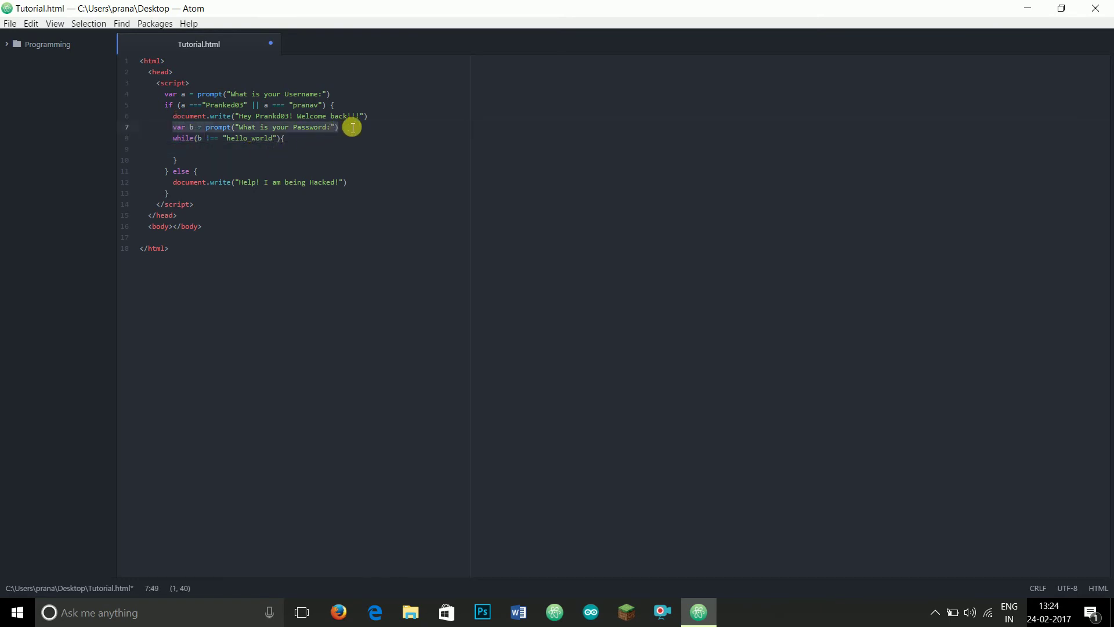
click(296, 142)
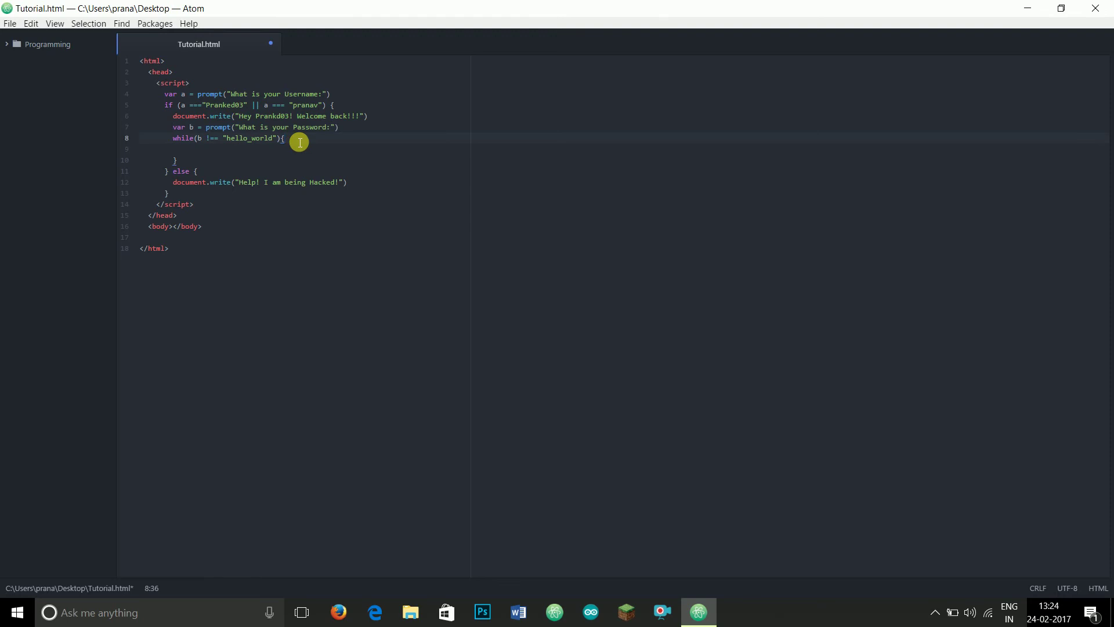
- Inside the loop, write "Wrong Password!" and paste a repeated password prompt
key(Return)
text(docum)
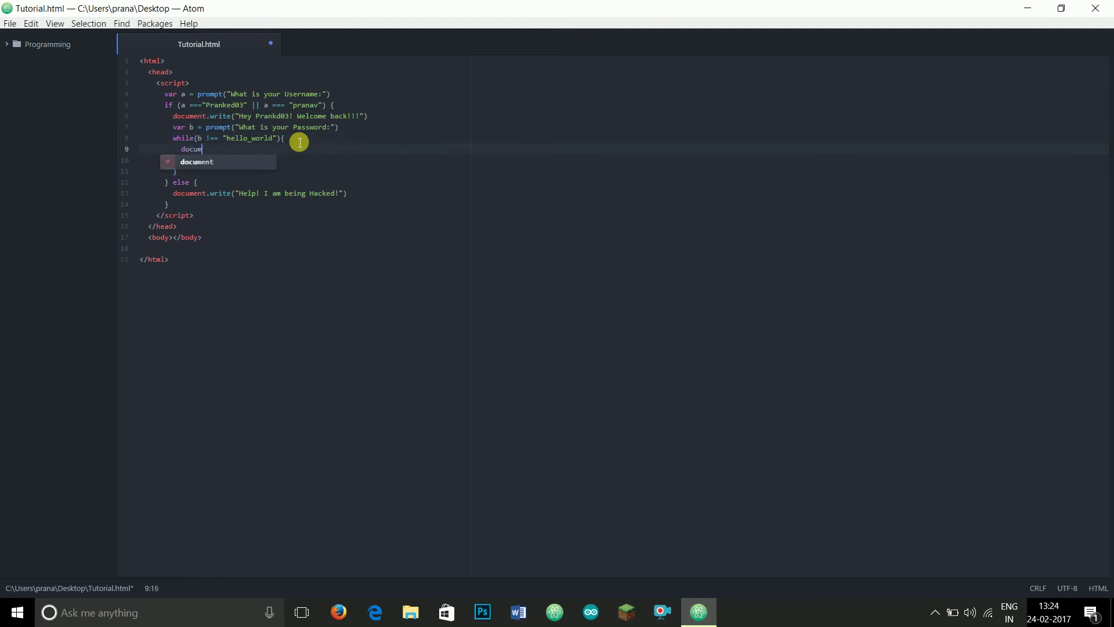
text(ent())
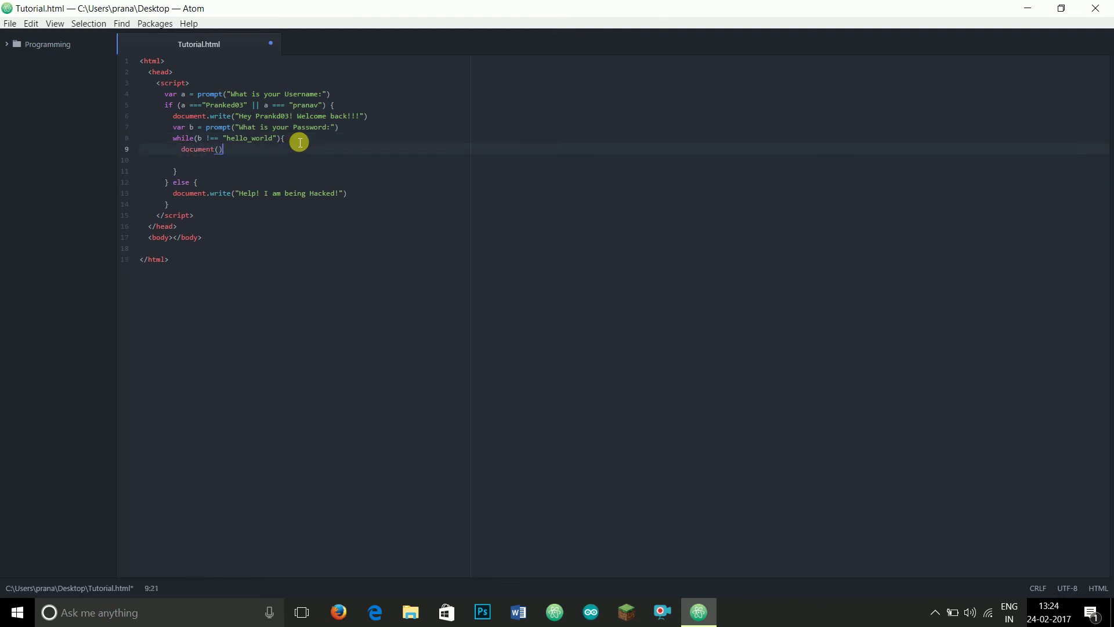
text(.writ)
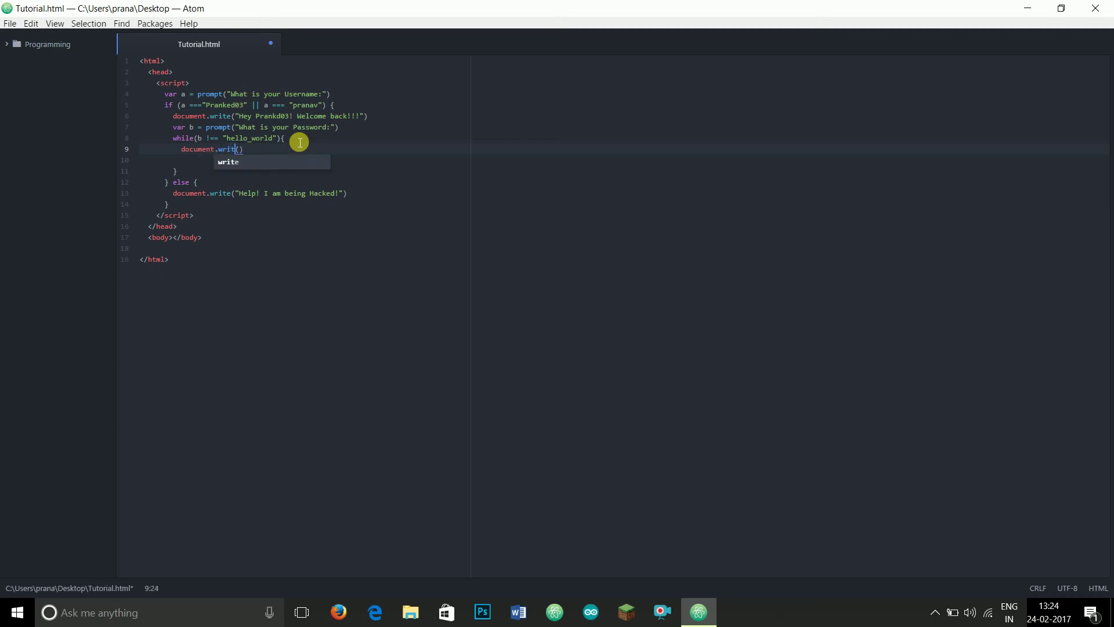
text(e()
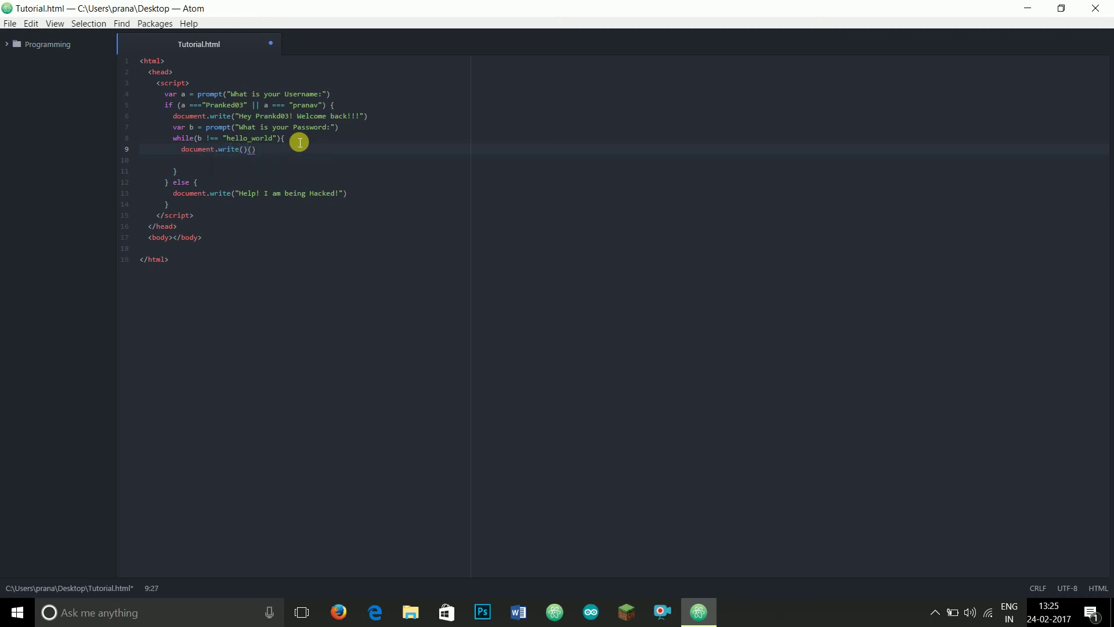
key(BackSpace)
key(BackSpace)
text(")
text(Wr)
text(ong Passwor)
text(d!)
key(Return)
key(ctrl+v)
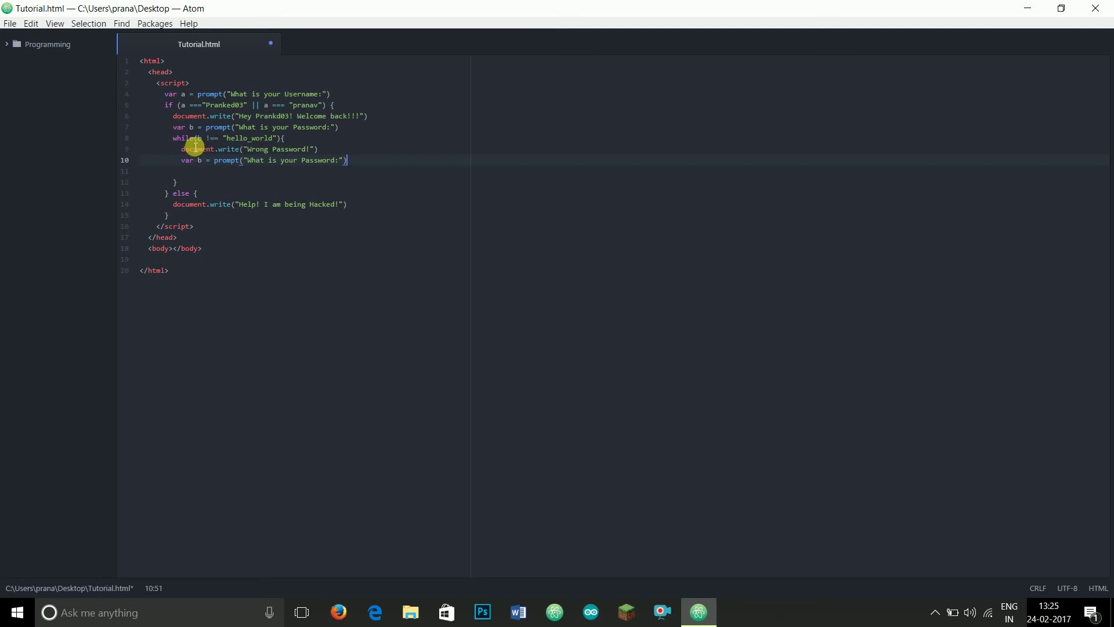
- Replace the loop's password prompt with a copy of the original prompt line
drag(174, 127, 350, 134)
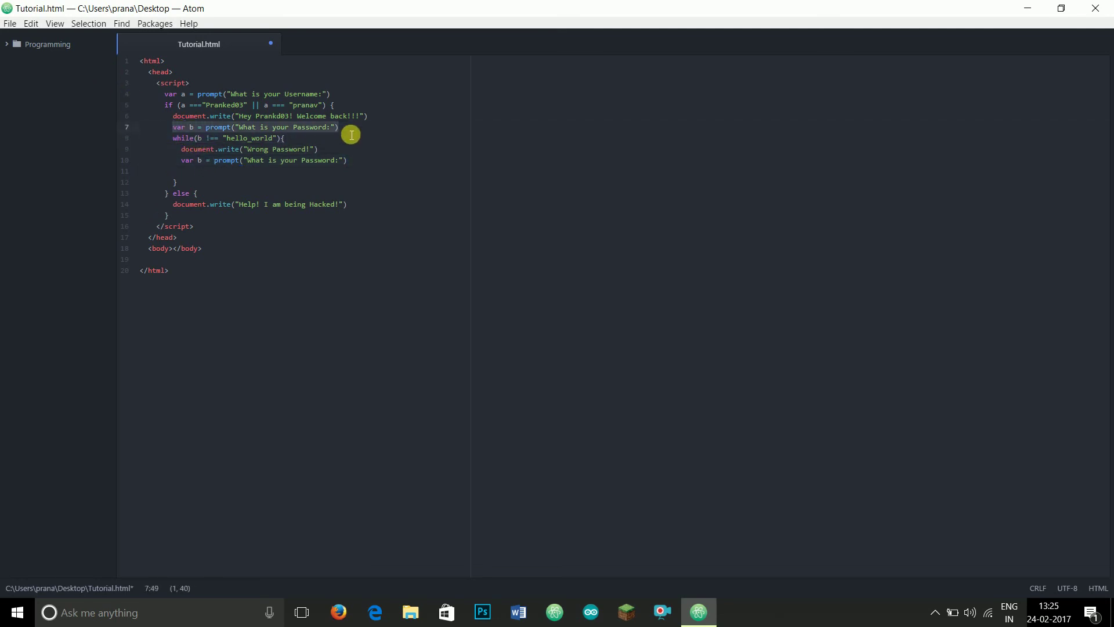
right_click(250, 129)
click(271, 196)
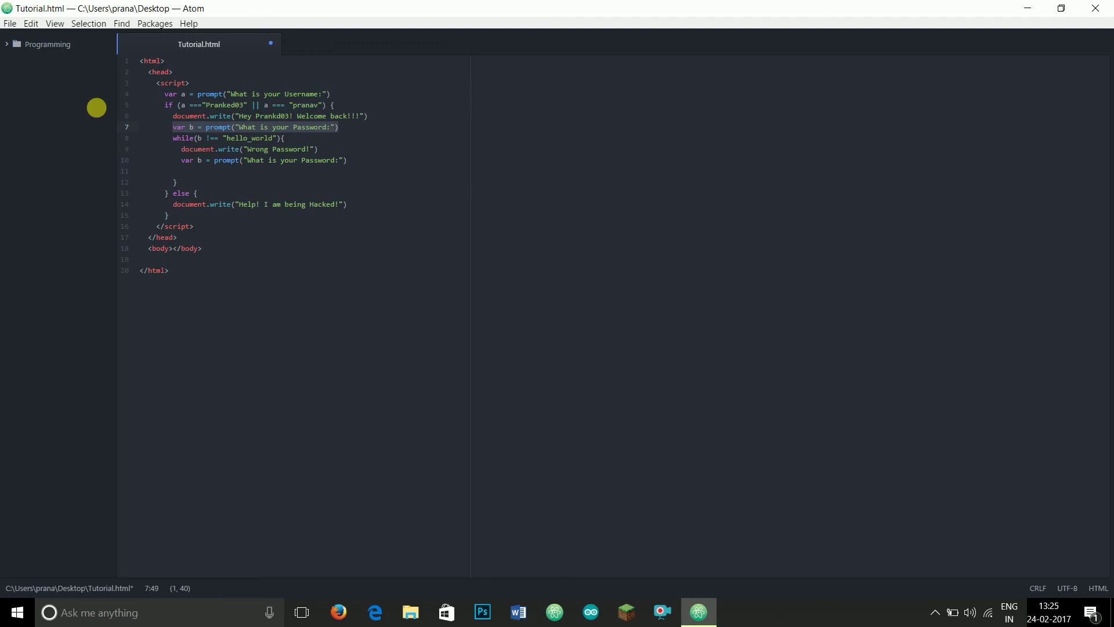
drag(181, 163, 359, 163)
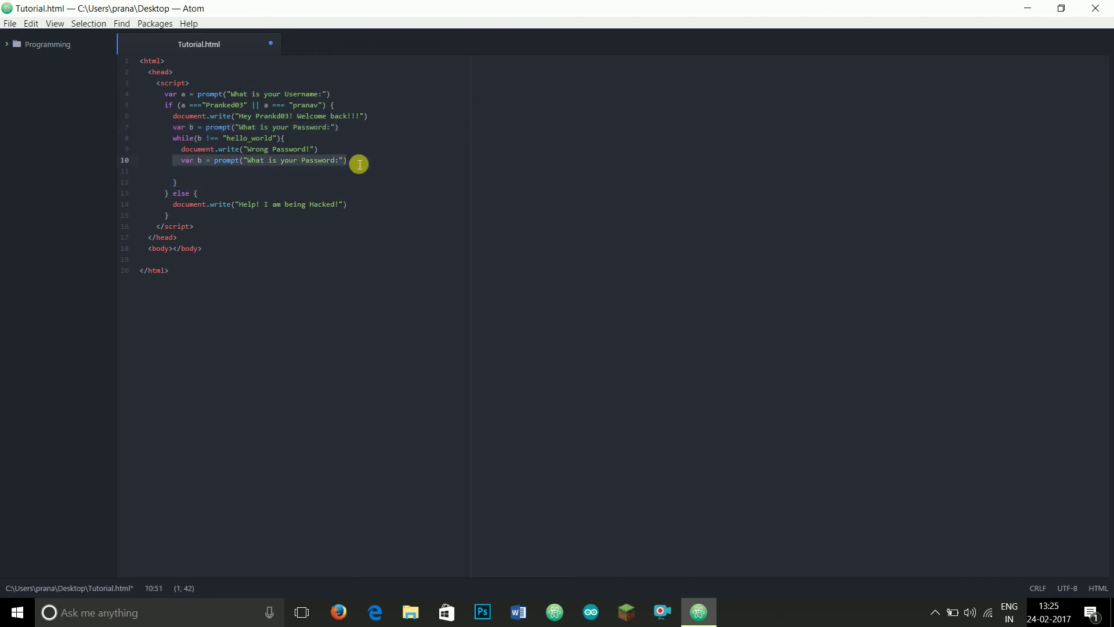
key(ctrl+v)
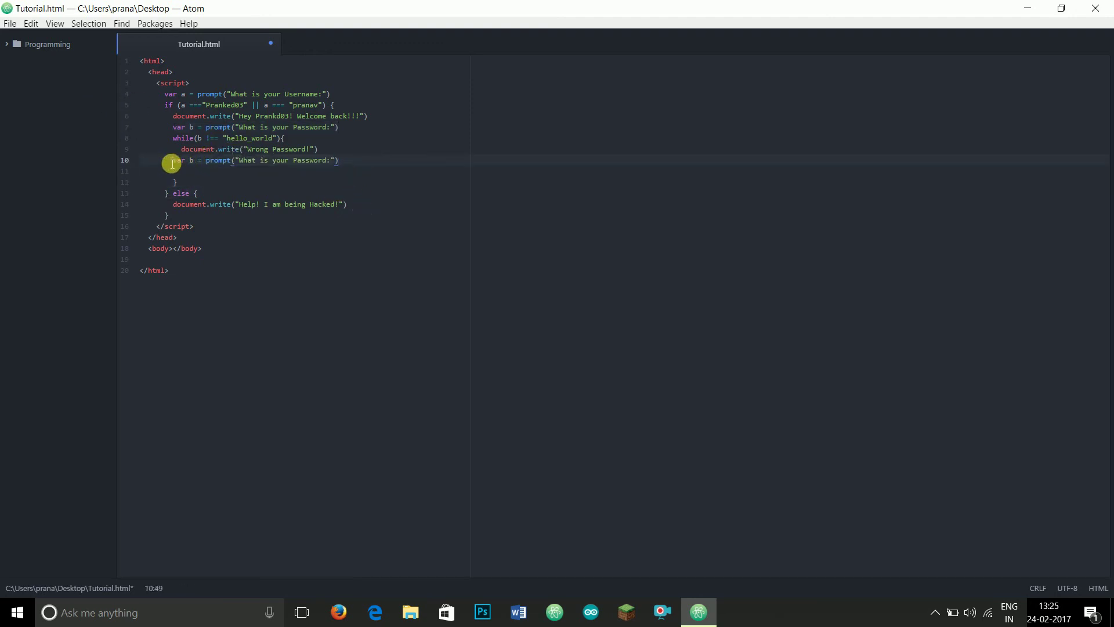
- Fix line 10's indentation and save Tutorial.html
click(168, 163)
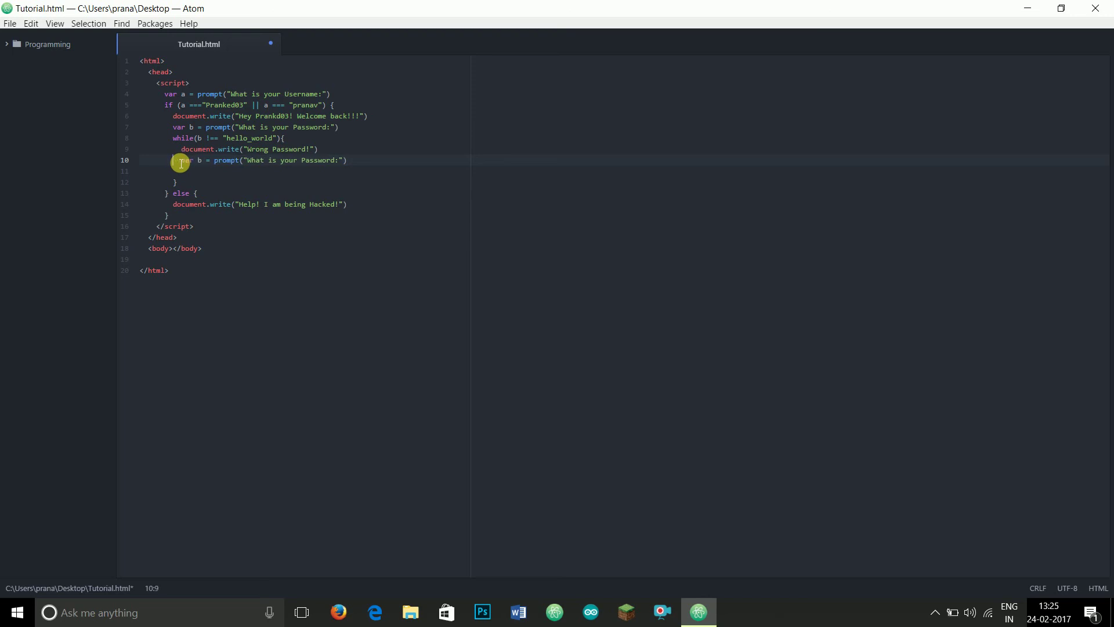
click(302, 238)
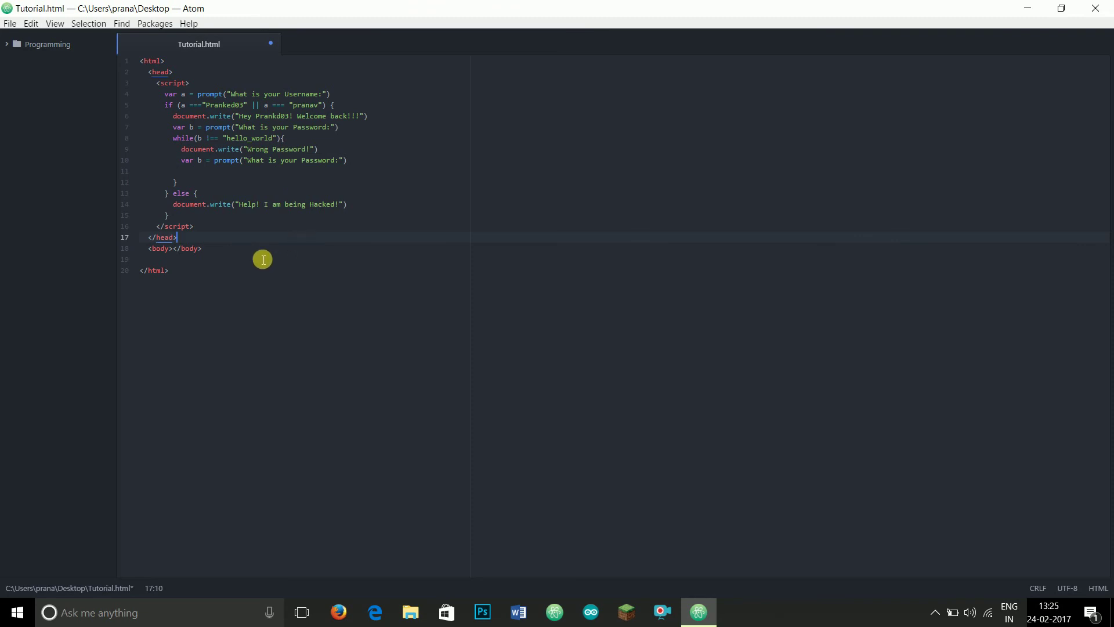
key(ctrl+s)
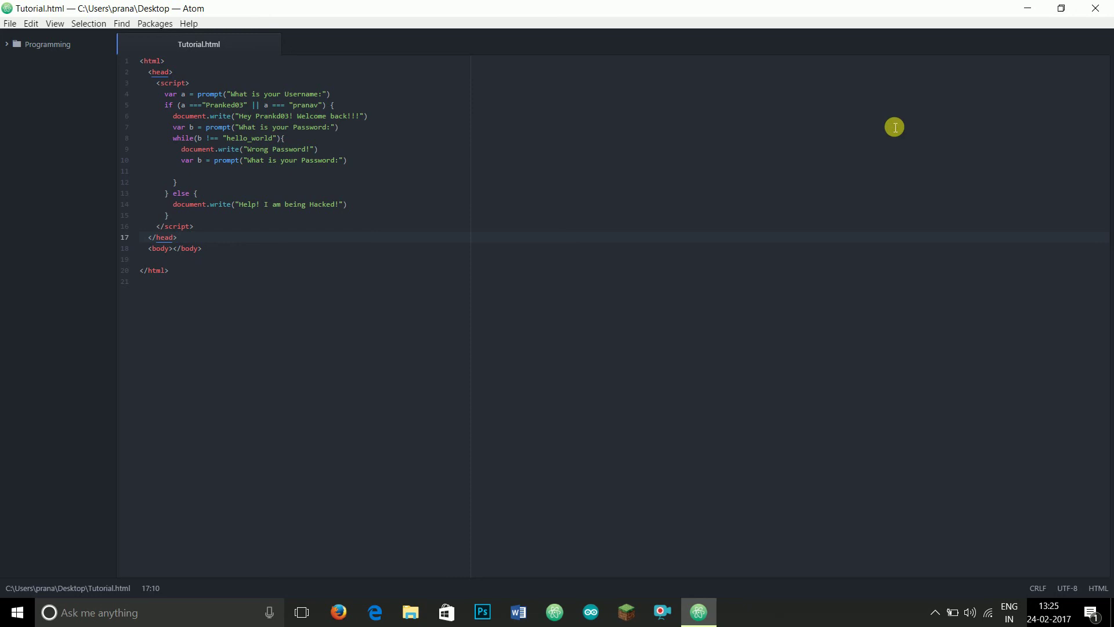
- Open Tutorial.html in Microsoft Edge, submit a wrong username, then reload the page
click(1027, 8)
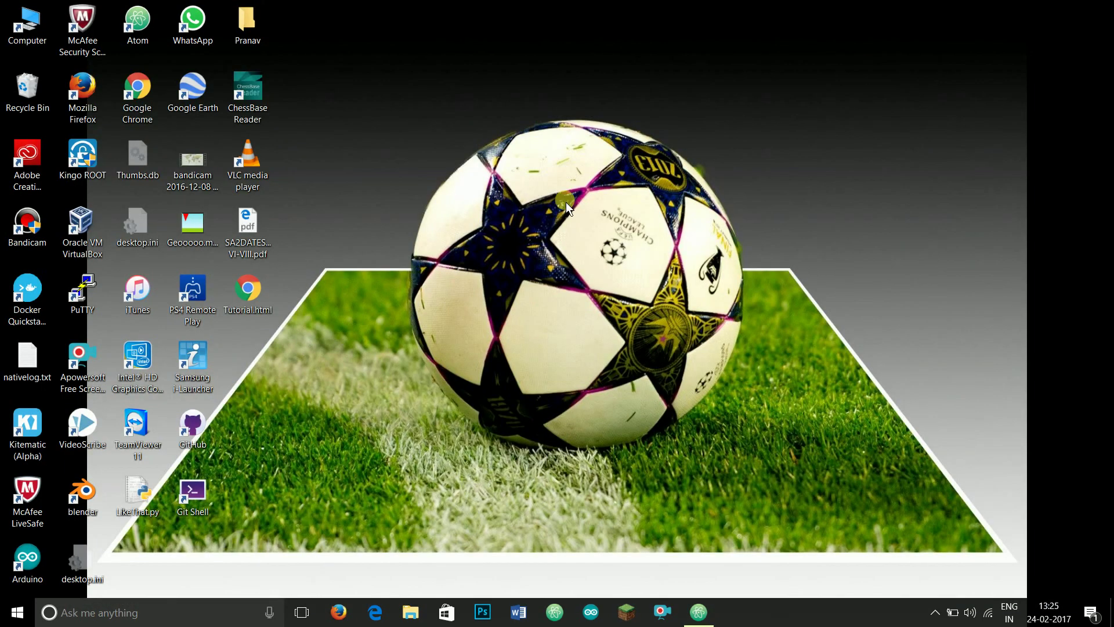
right_click(266, 287)
mouse_move(308, 349)
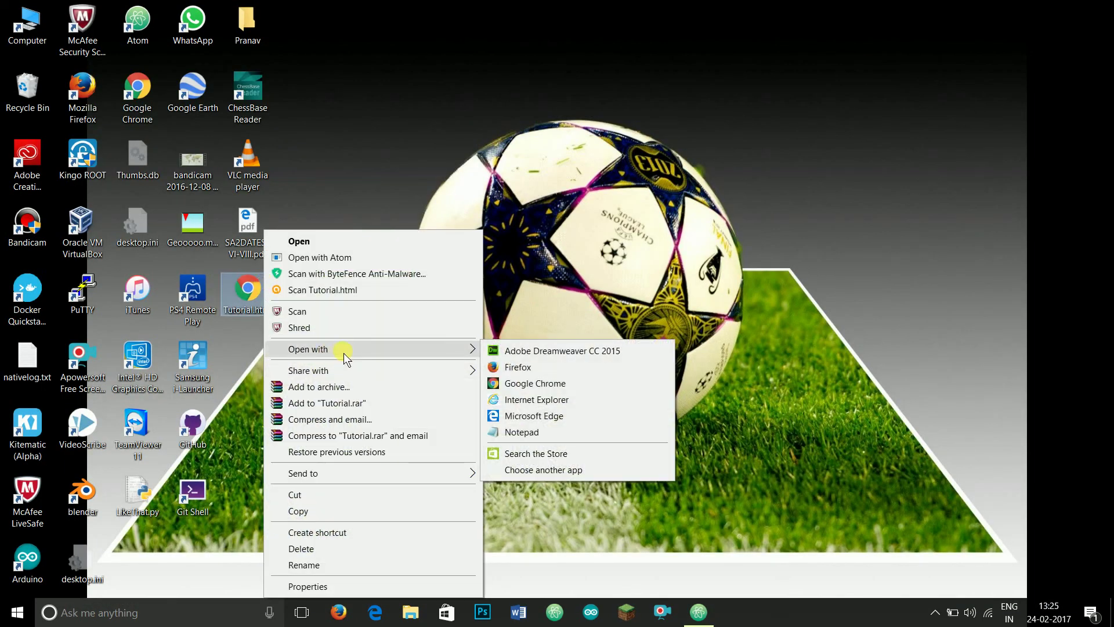
click(555, 415)
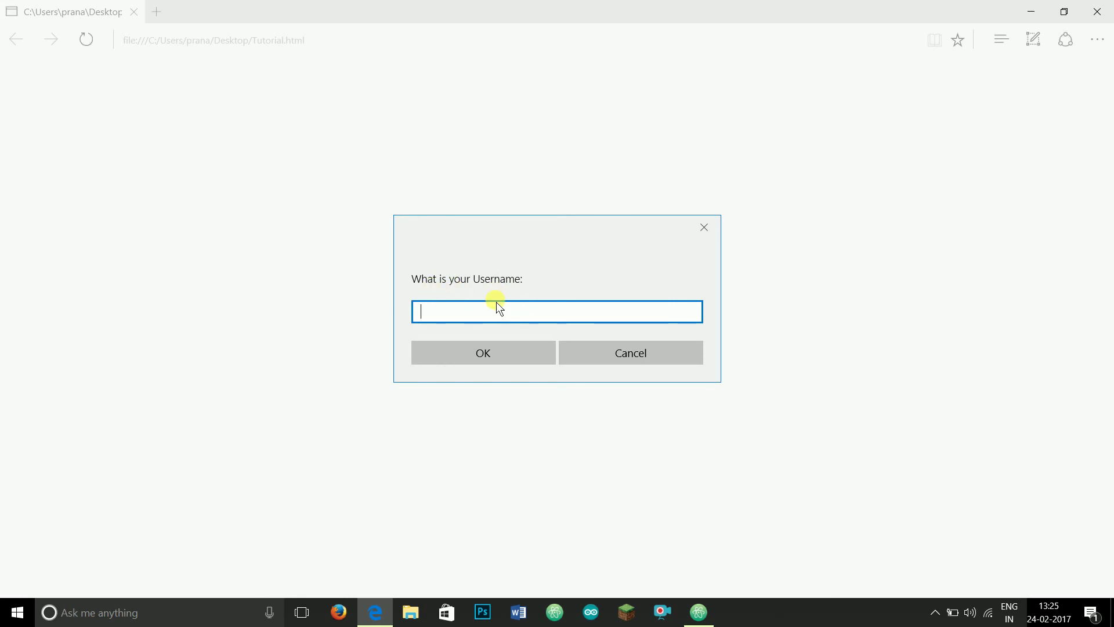
text(Jef)
text(f)
key(Return)
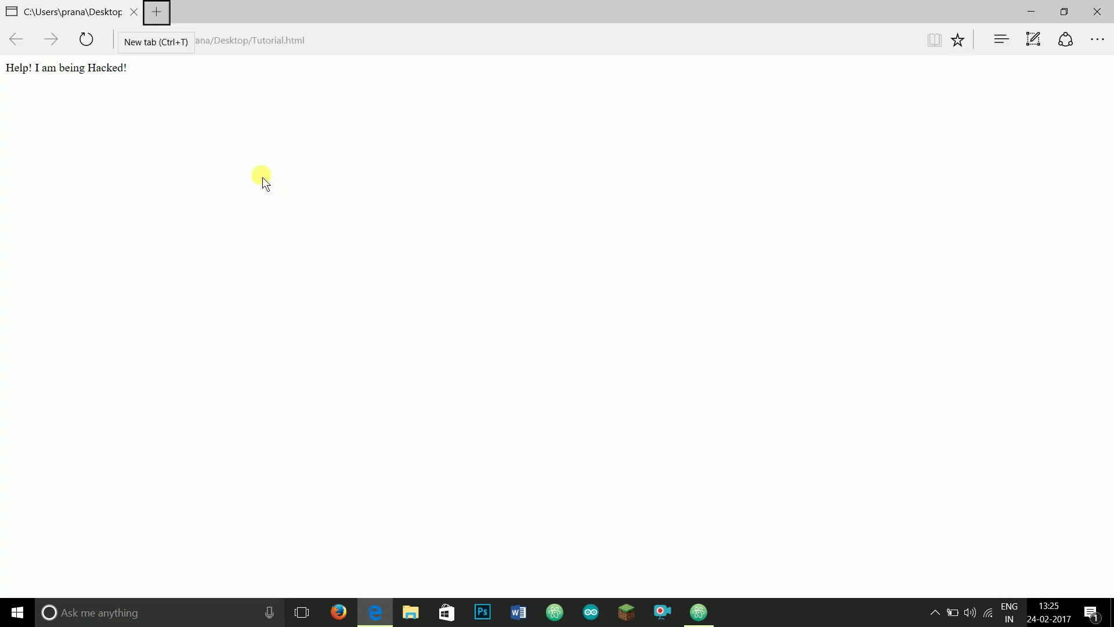
click(84, 39)
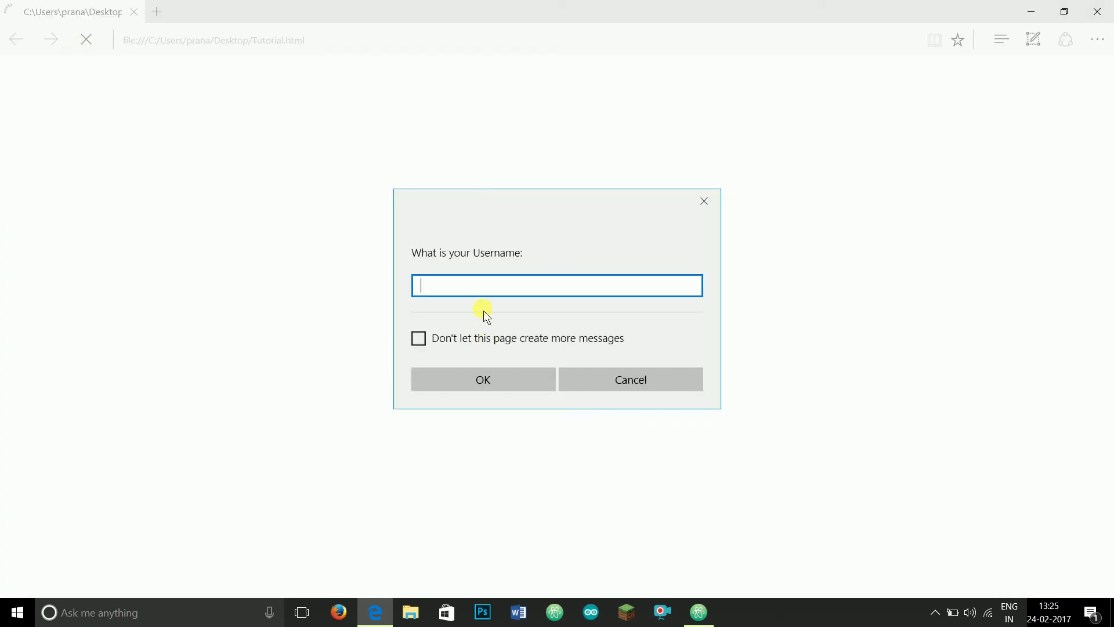
text(prana)
- Correct the username in the Edge prompt to Pranked03 and submit it
key(BackSpace)
key(BackSpace)
key(BackSpace)
key(BackSpace)
key(BackSpace)
key(BackSpace)
text(Prsnke)
key(BackSpace)
key(BackSpace)
key(BackSpace)
key(BackSpace)
key(BackSpace)
key(BackSpace)
text(anked)
text(03)
key(Return)
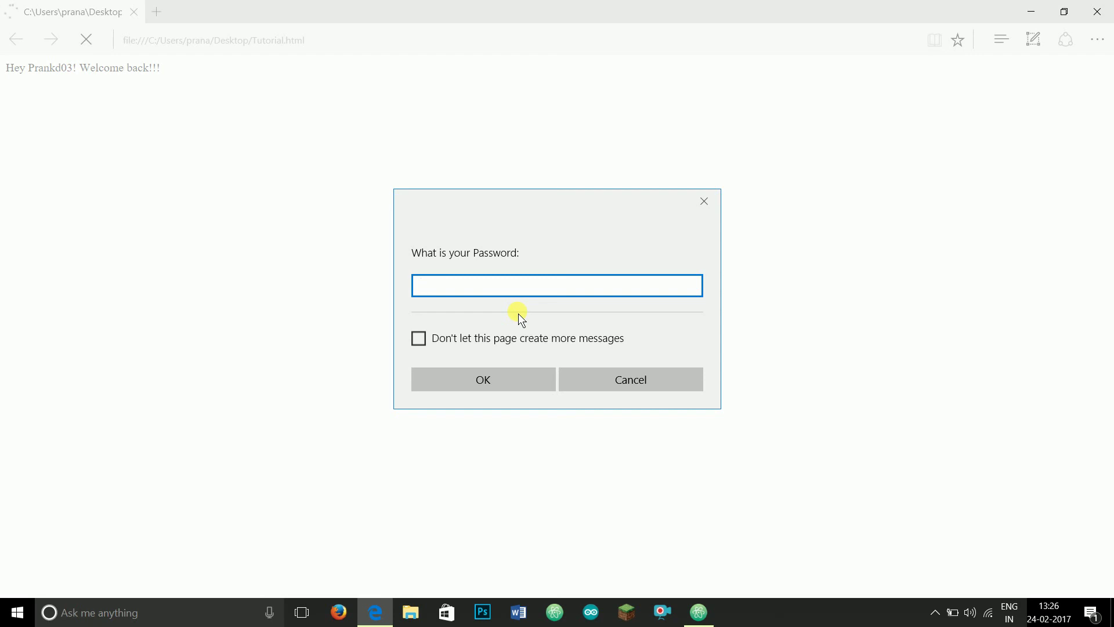
text(hello)
text(word)
- Submit an incorrect password in Edge so 'Wrong Password!' appears on the page
key(Return)
text(h)
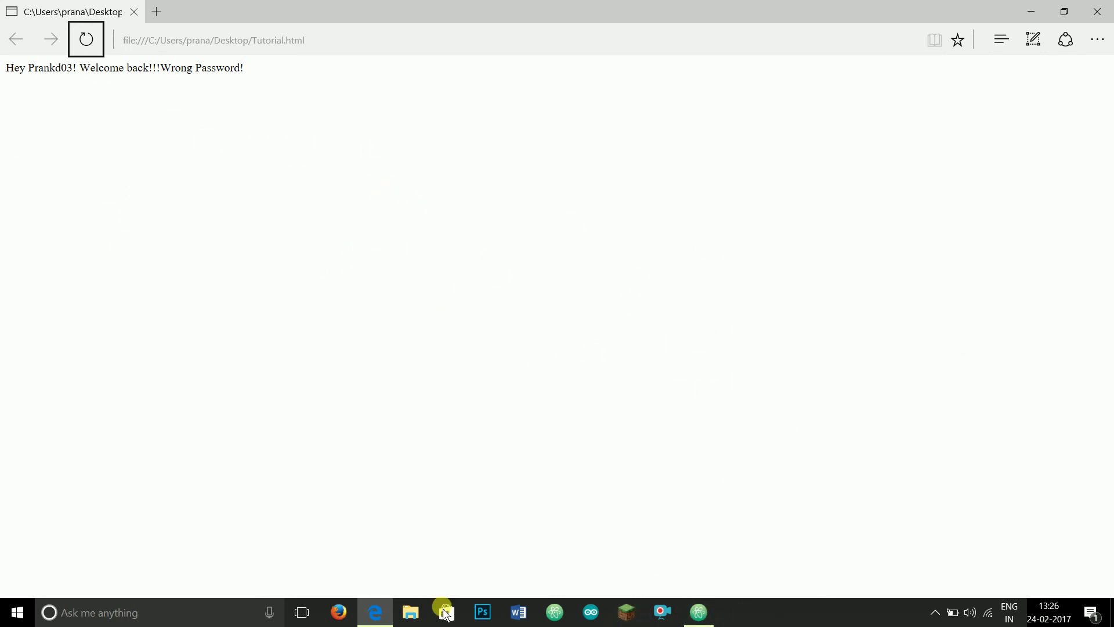
click(699, 612)
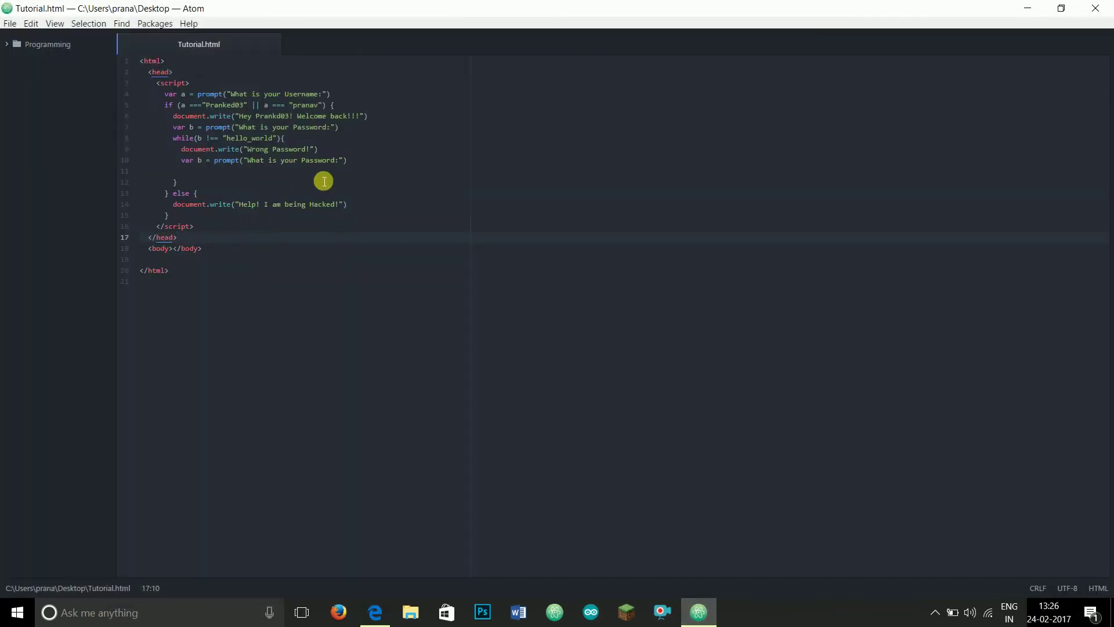